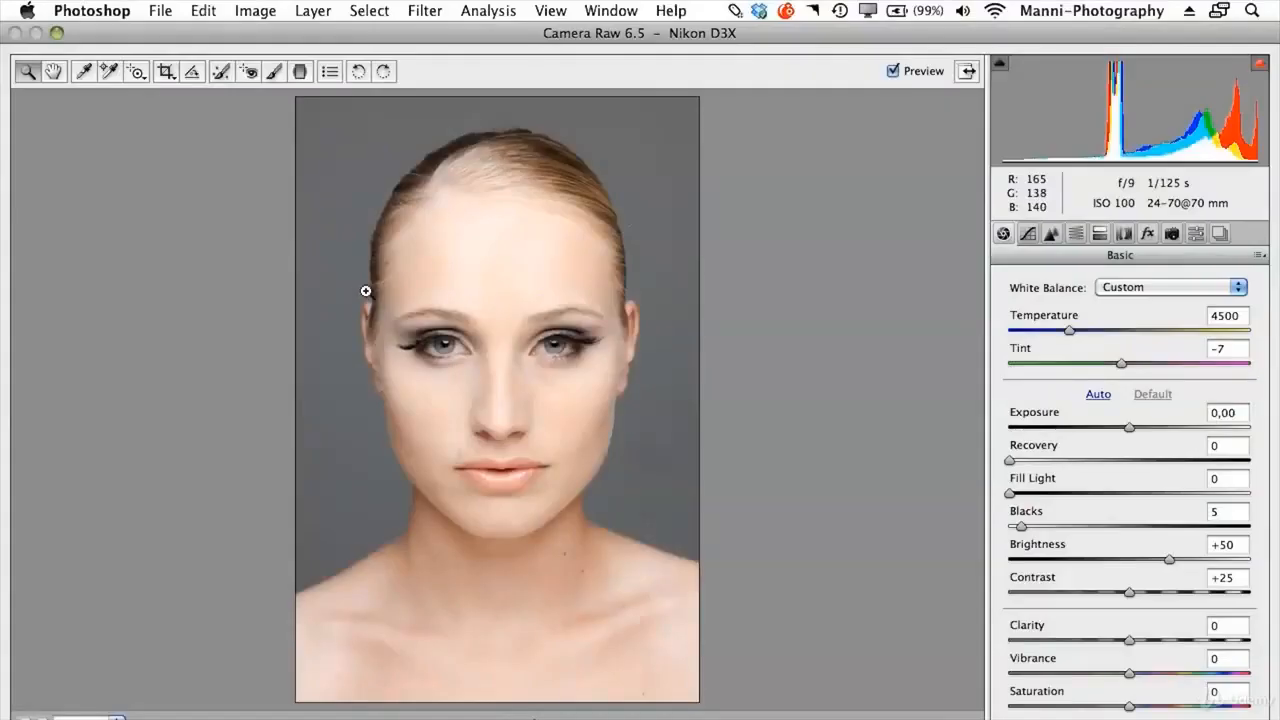
Zoom in closely on the portrait's left-hand eye, and fit the whole image back in view.
drag(322, 270, 624, 383)
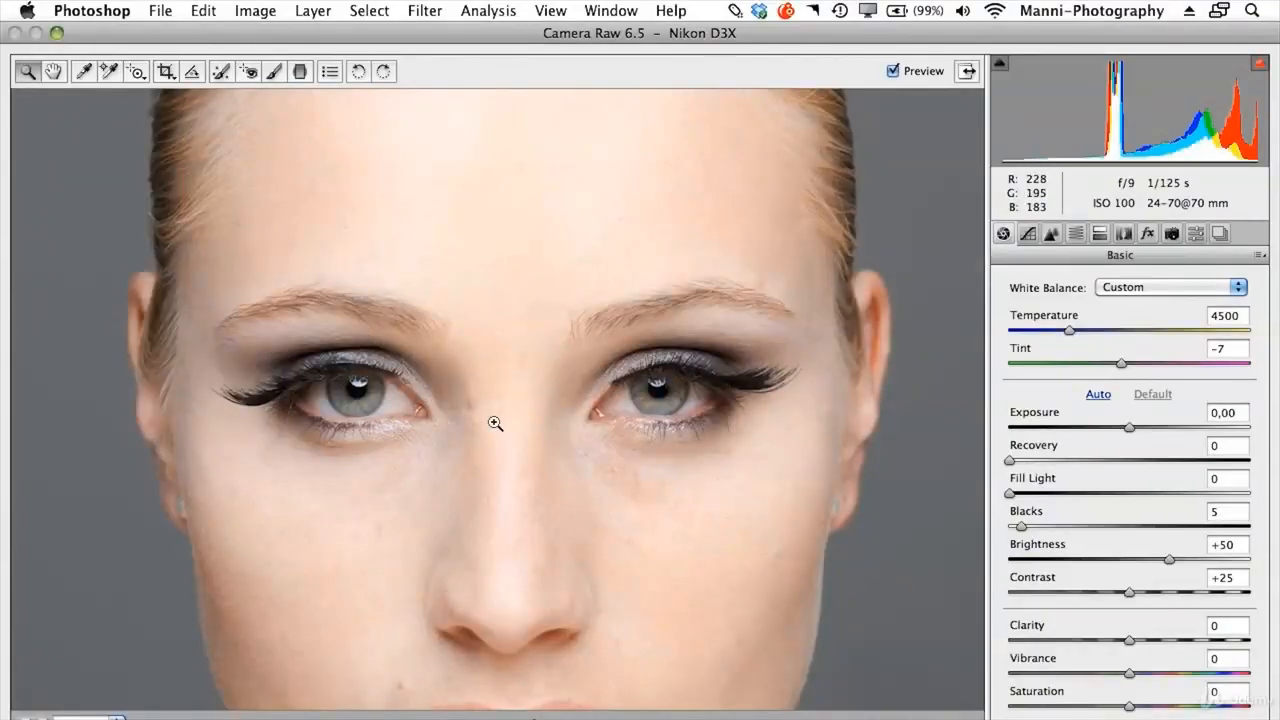
drag(219, 291, 491, 489)
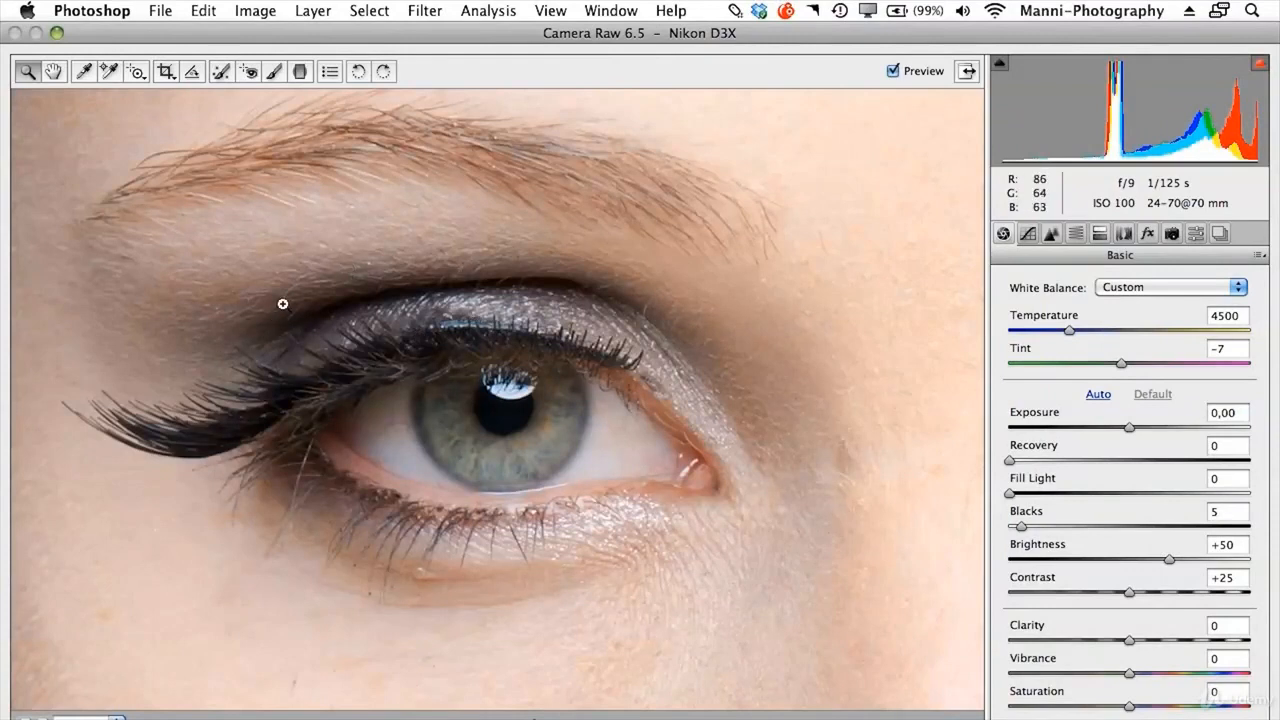
right_click(436, 270)
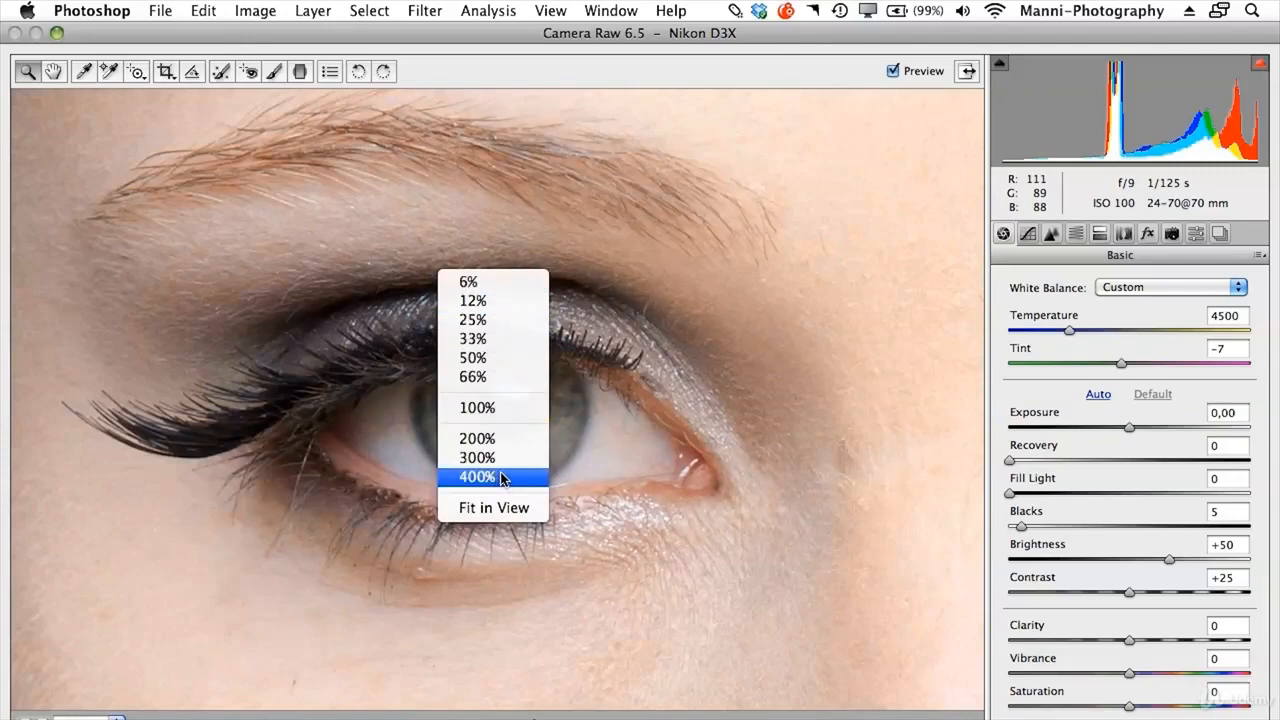
click(512, 510)
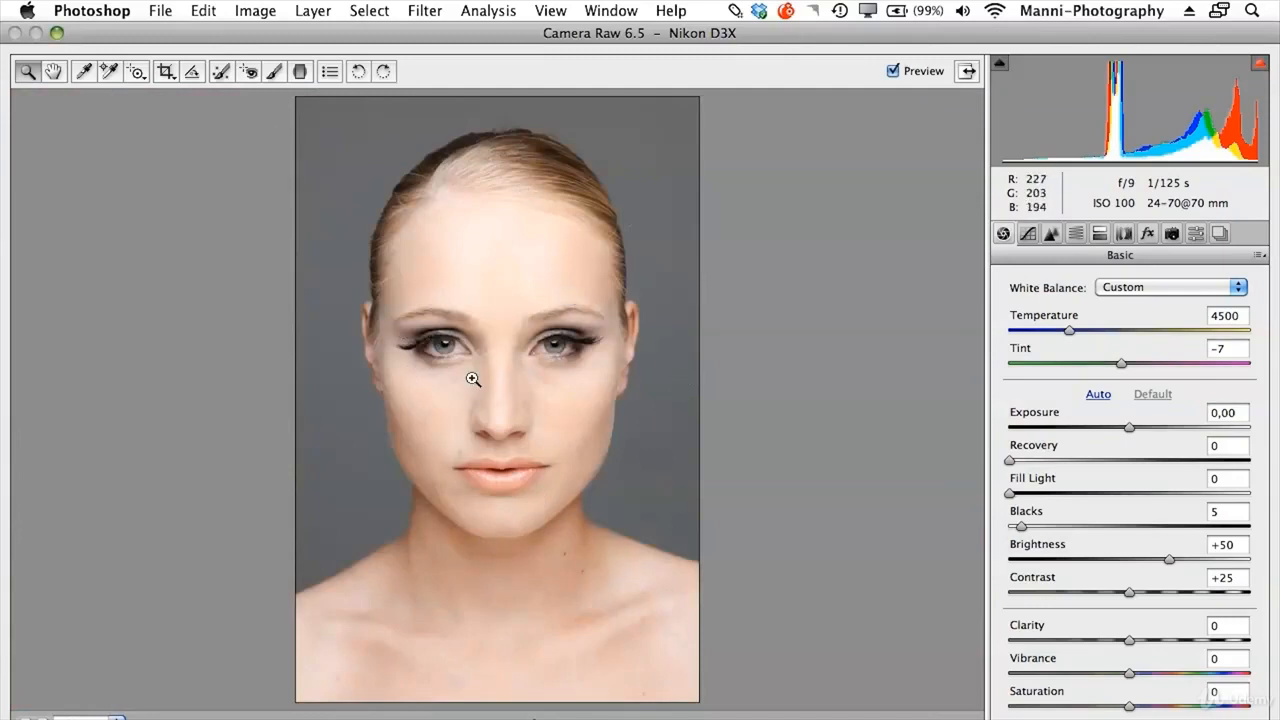
View the portrait at 100%, examine the details around both eyes and the nose bridge, and return to the full image.
right_click(476, 347)
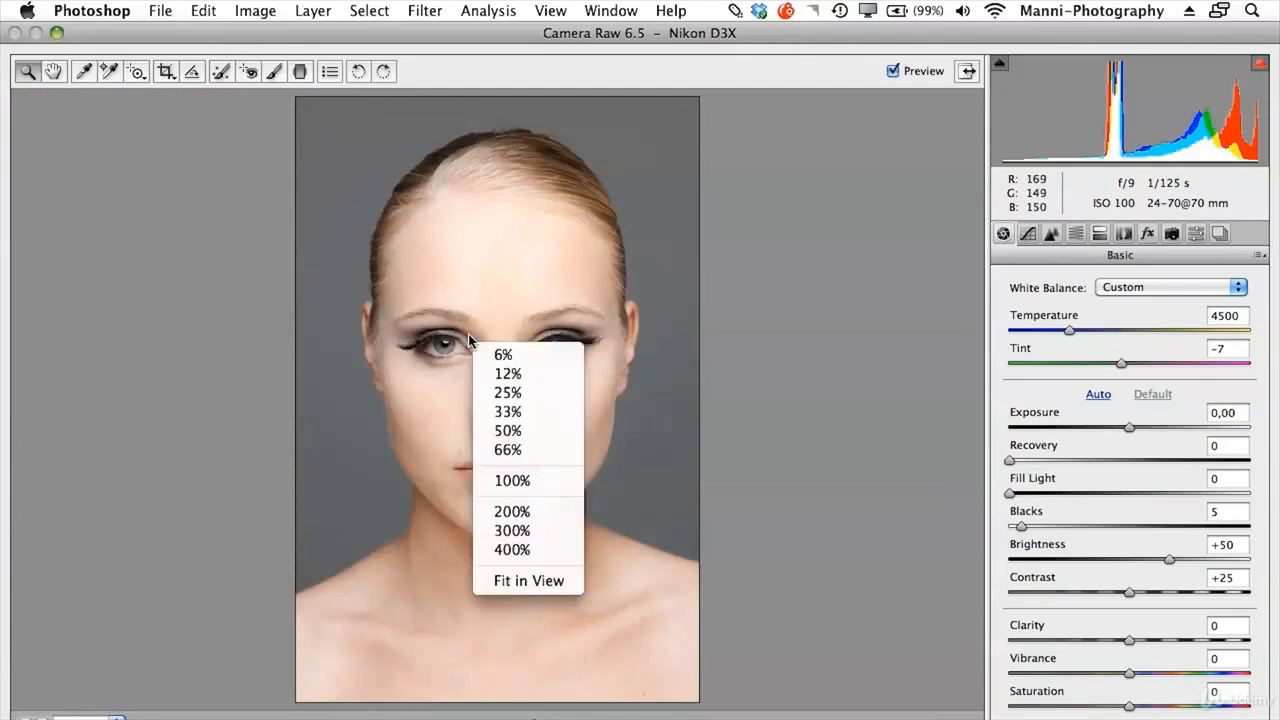
click(513, 481)
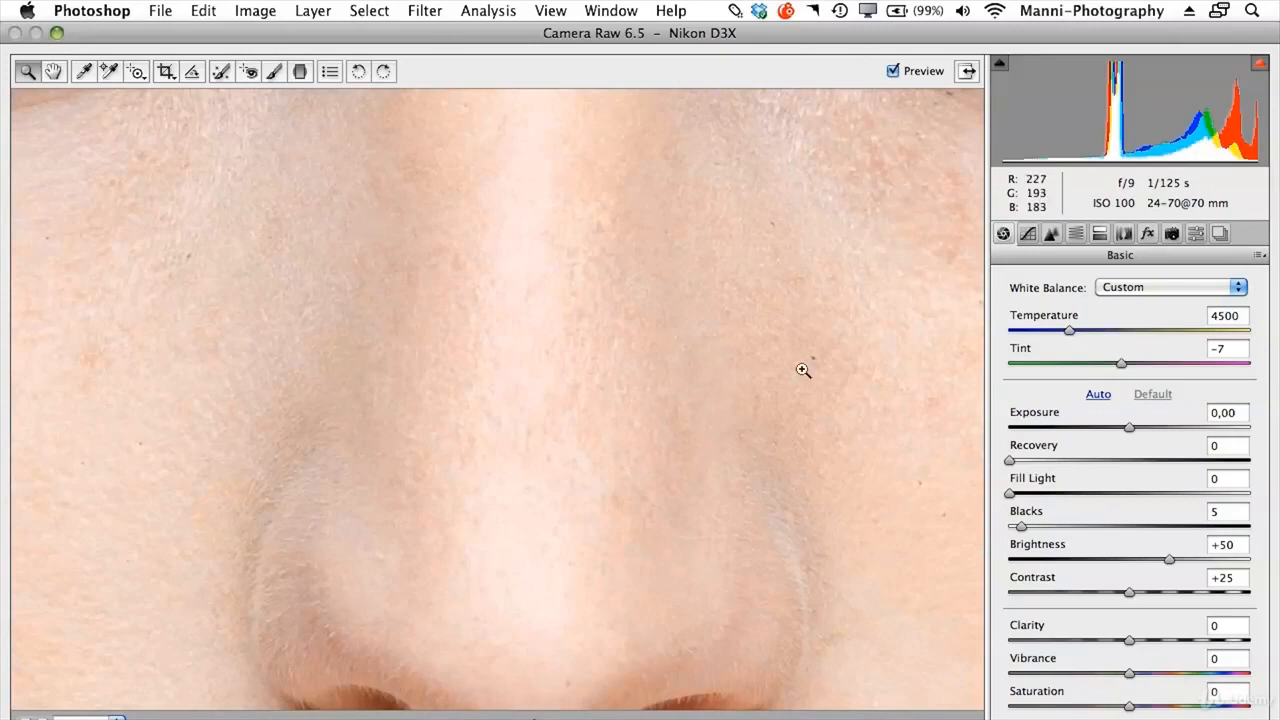
key(space)
drag(276, 200, 640, 512)
drag(410, 223, 497, 402)
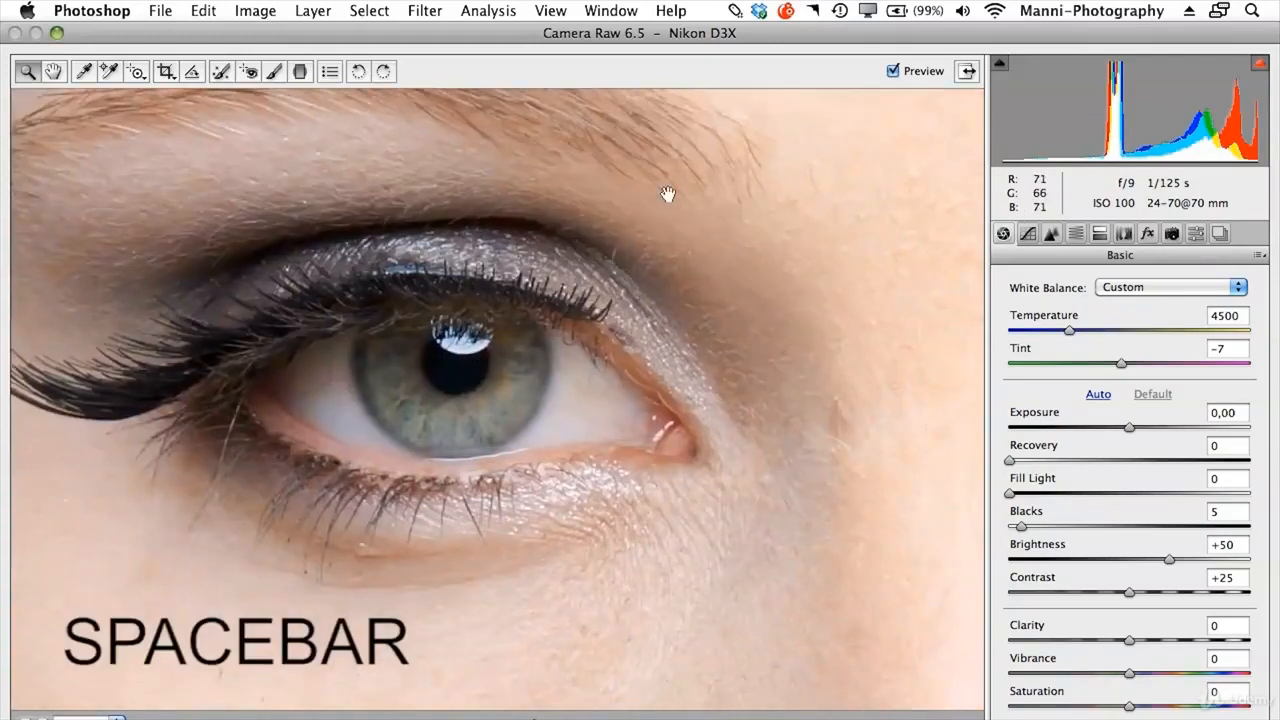
drag(666, 194, 620, 540)
drag(755, 197, 694, 309)
drag(395, 510, 430, 262)
drag(433, 375, 420, 143)
drag(612, 282, 323, 492)
drag(928, 467, 563, 437)
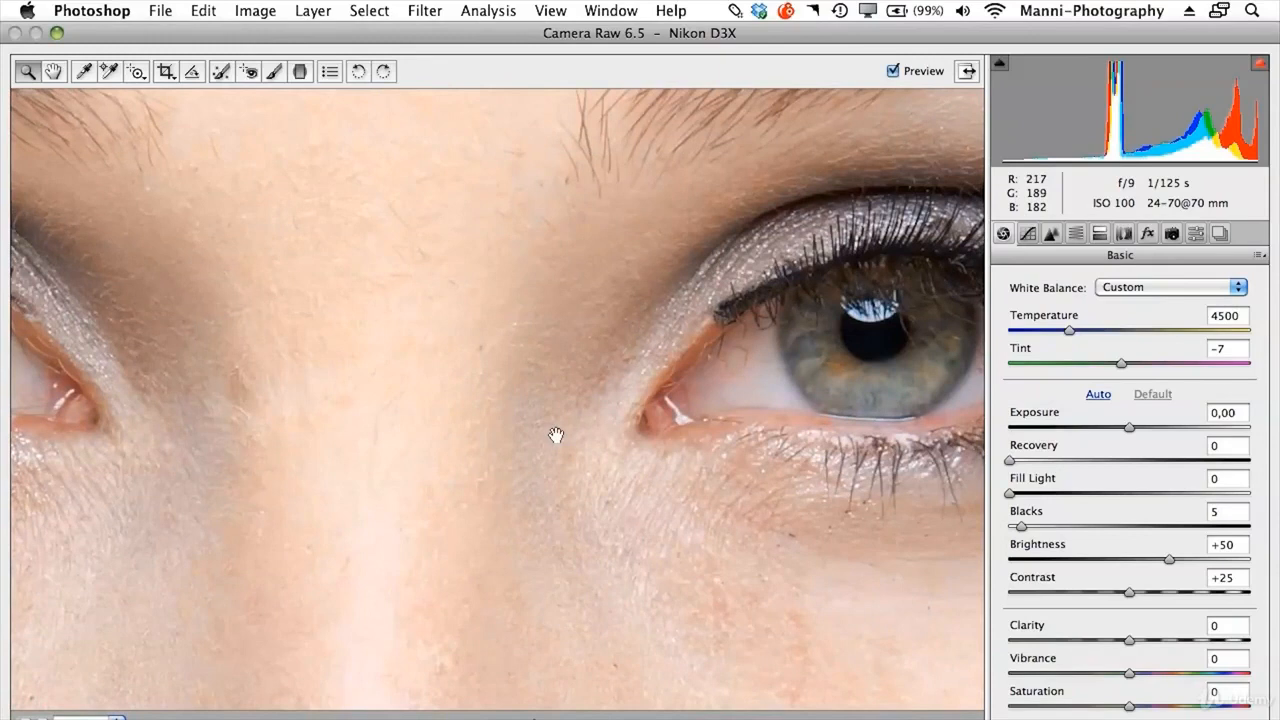
key(super+0)
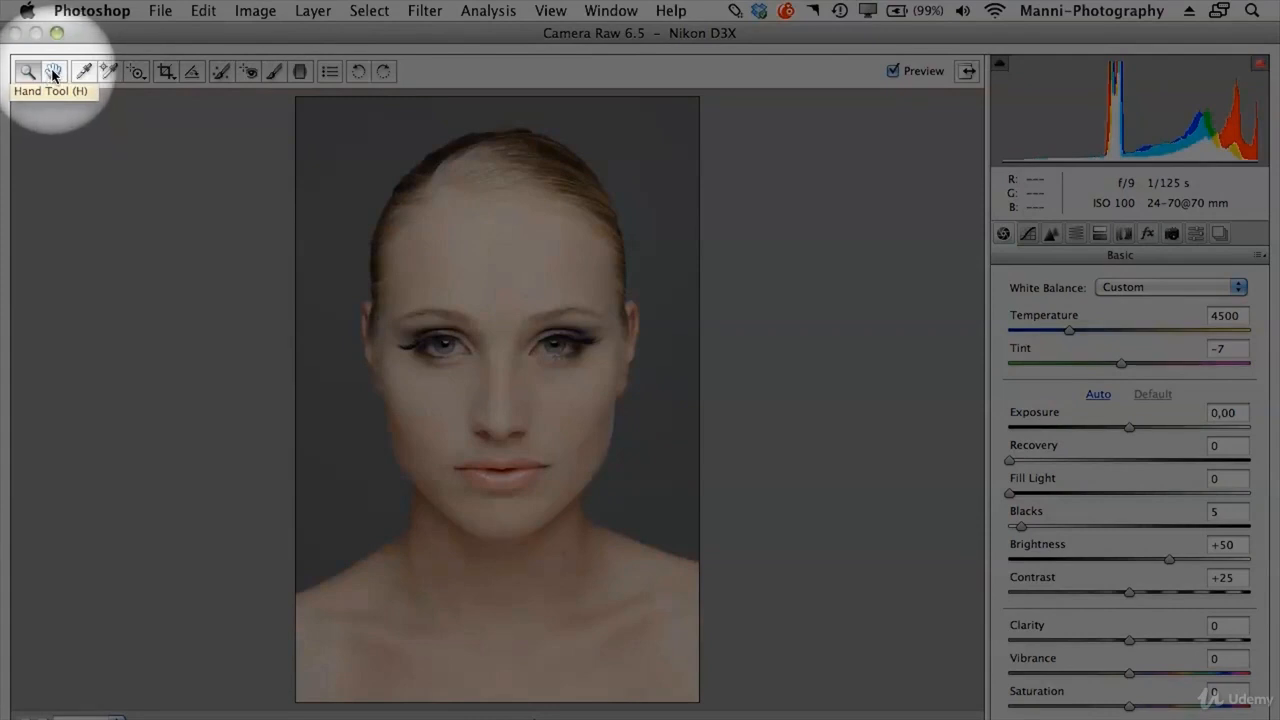
Sample white balance from the hair, the iris and finally the grey background, and set the temperature to 4500.
click(56, 75)
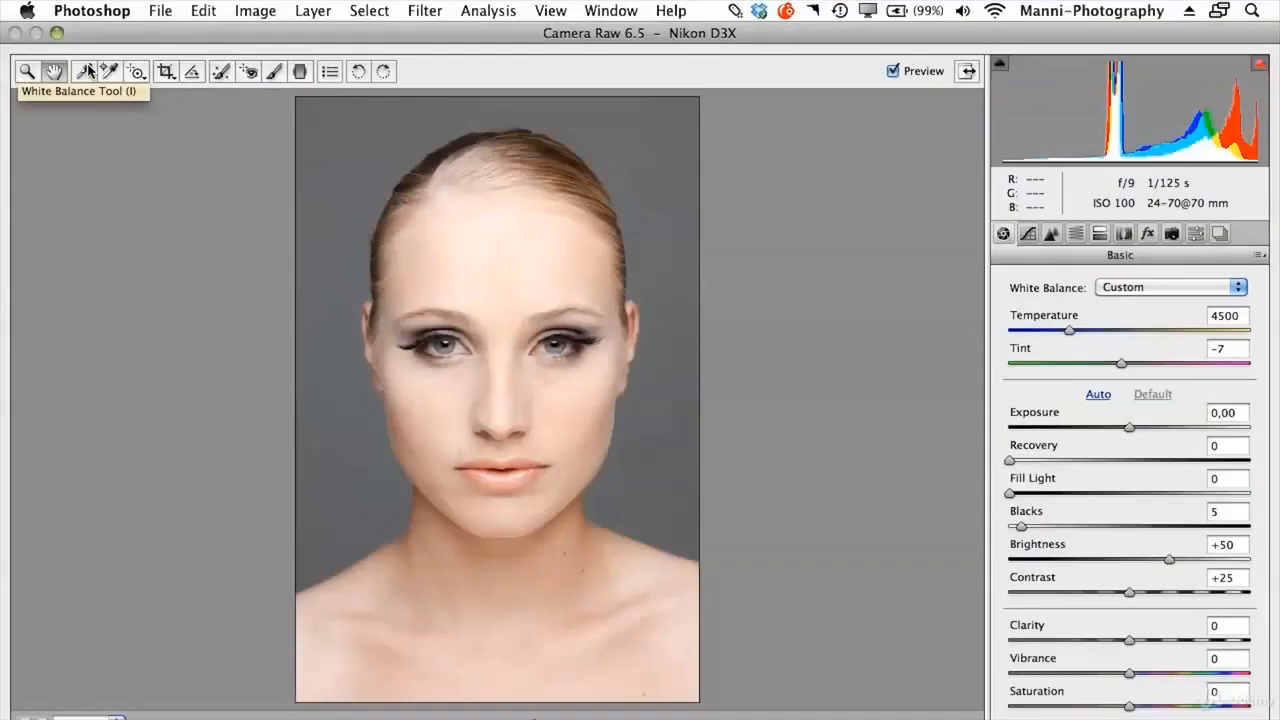
click(86, 73)
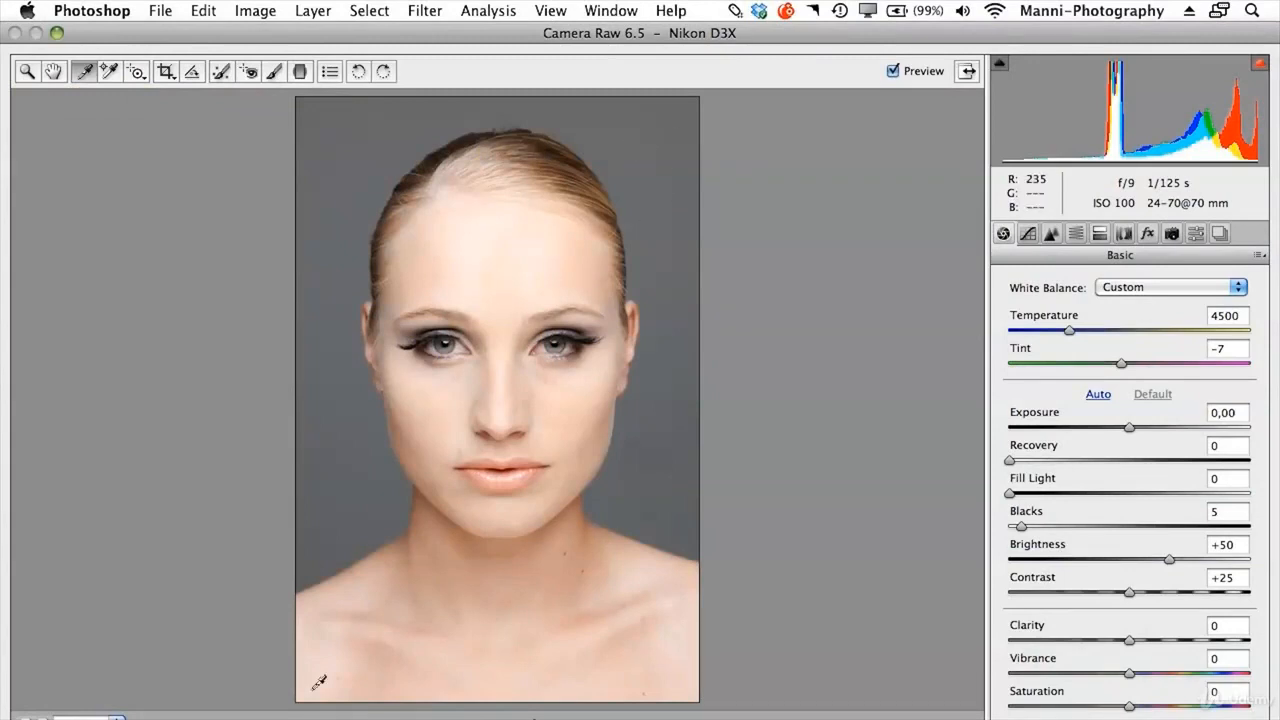
click(566, 151)
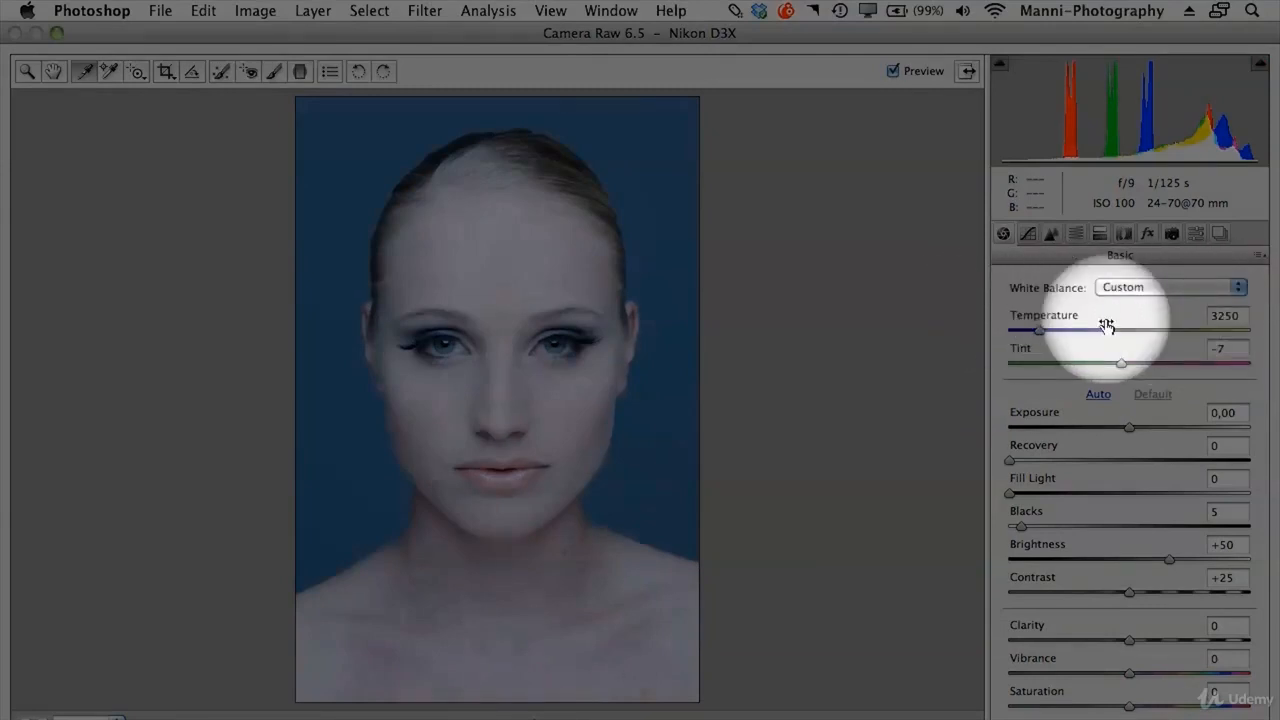
click(556, 342)
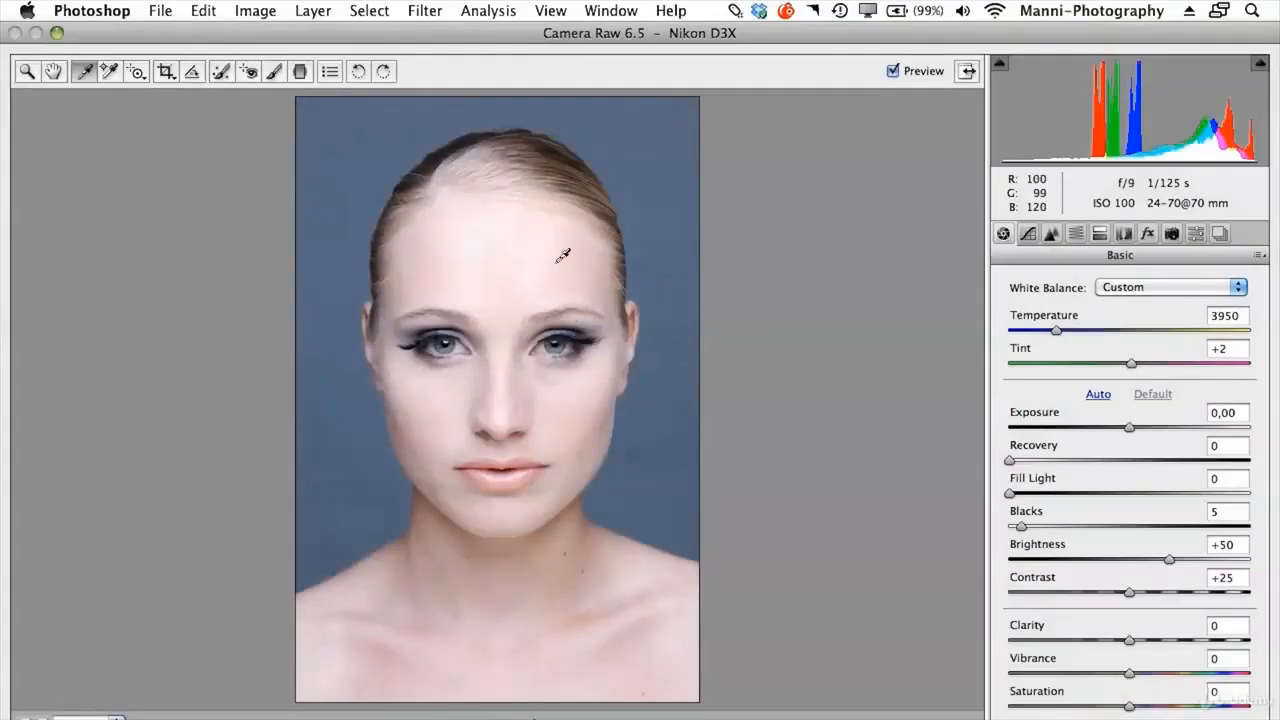
click(645, 155)
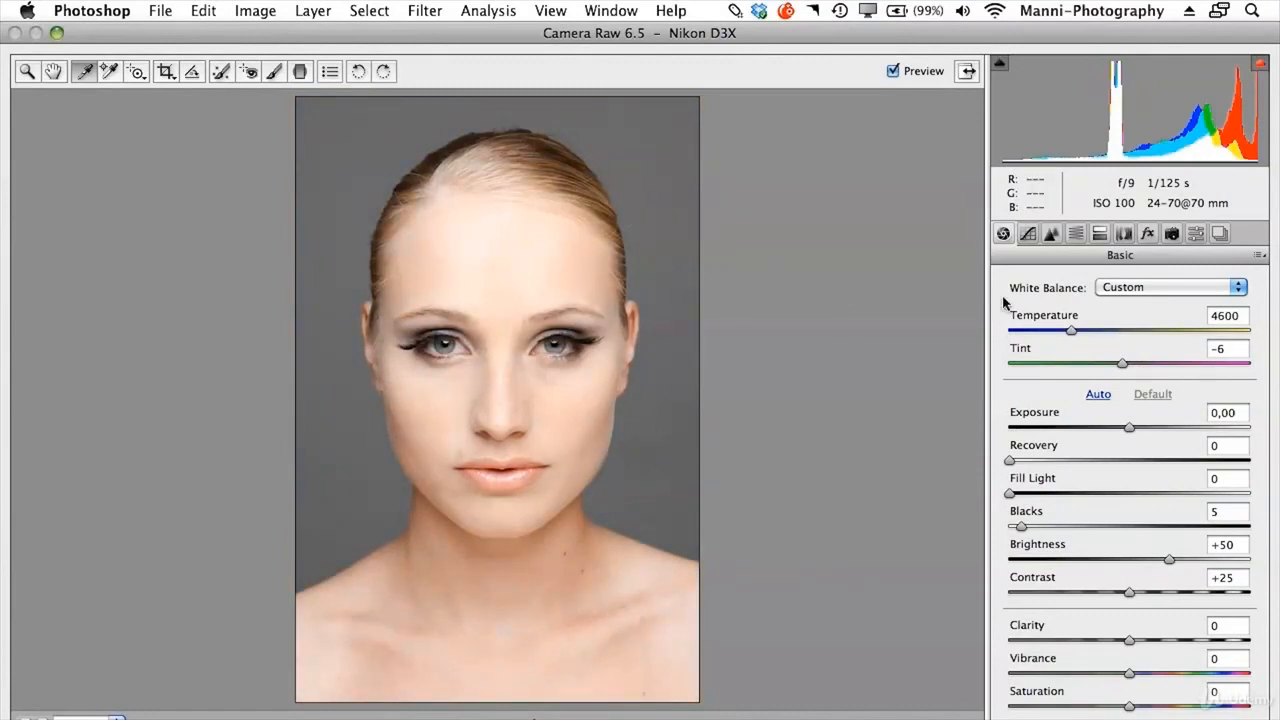
click(1239, 316)
text(4500)
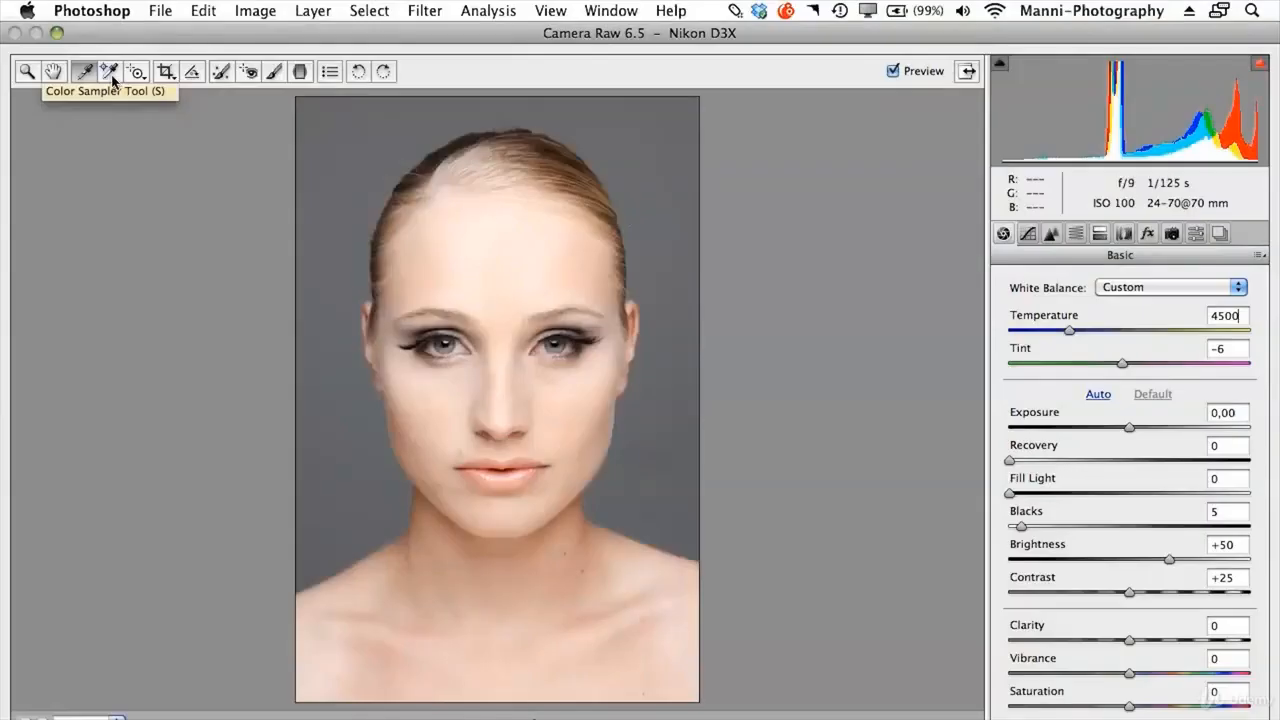
Place eight color samplers across the skin, hair and grey background, and clear them all.
click(112, 74)
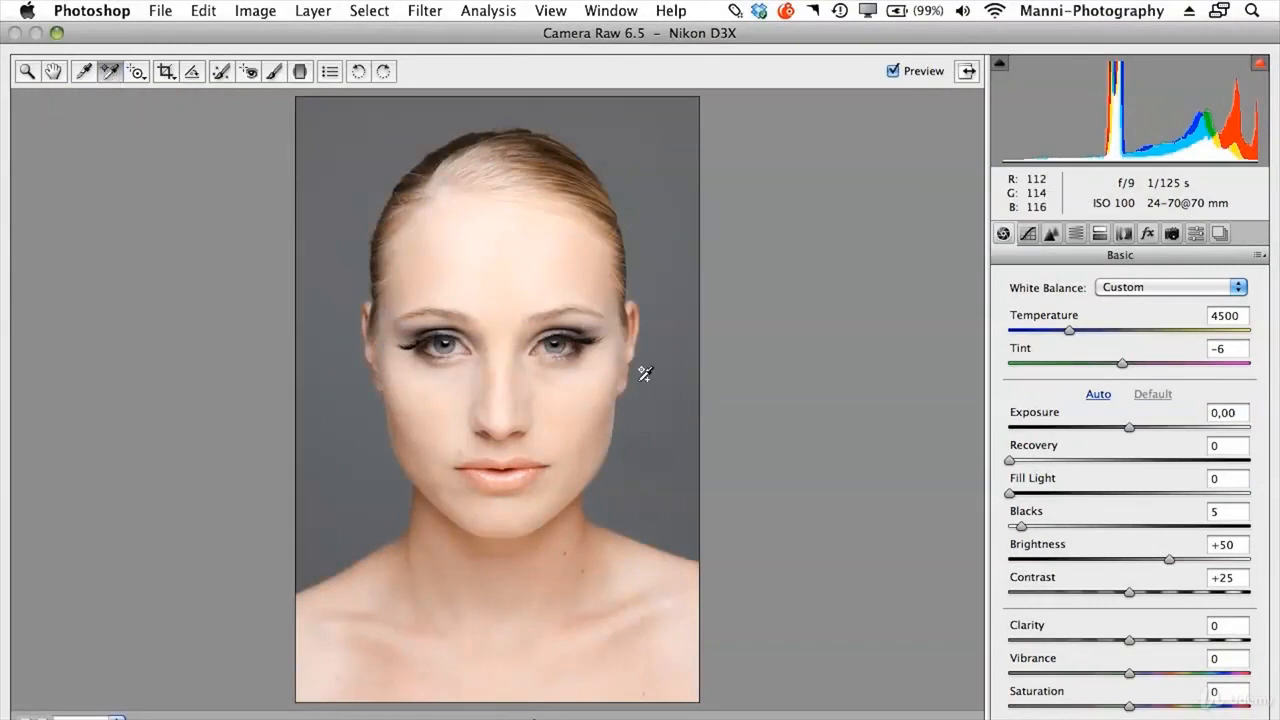
click(511, 271)
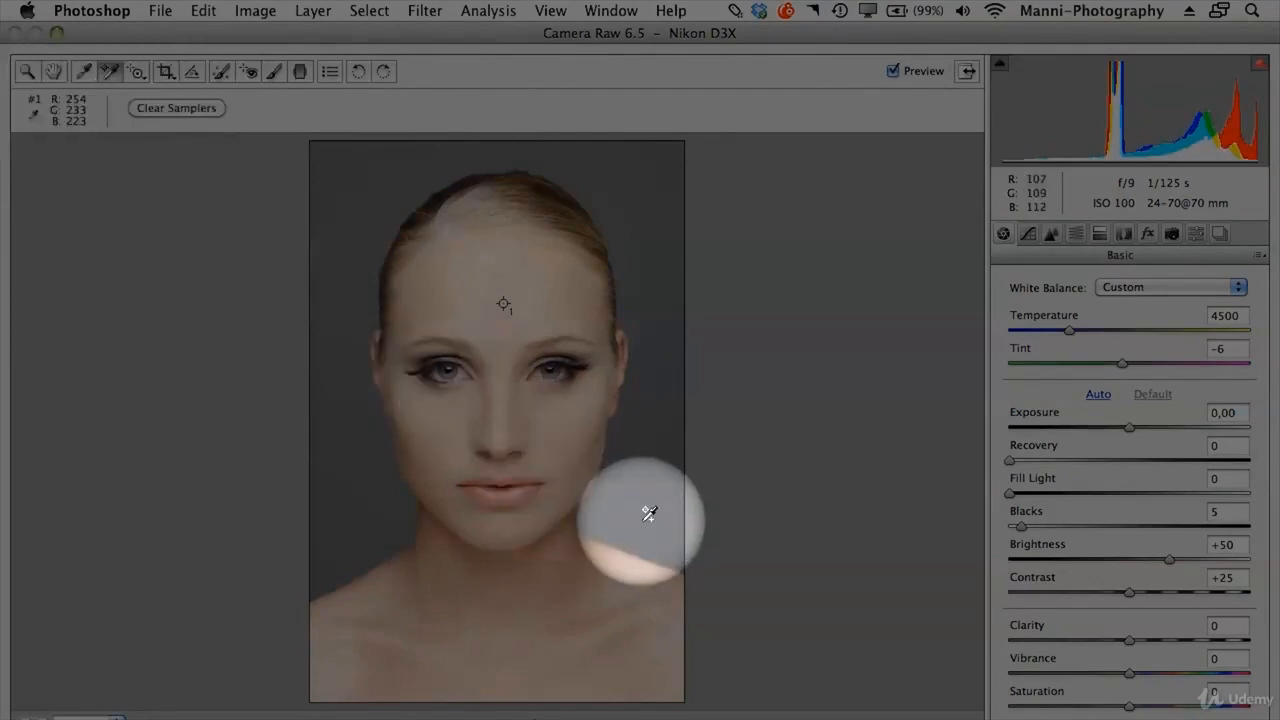
click(643, 532)
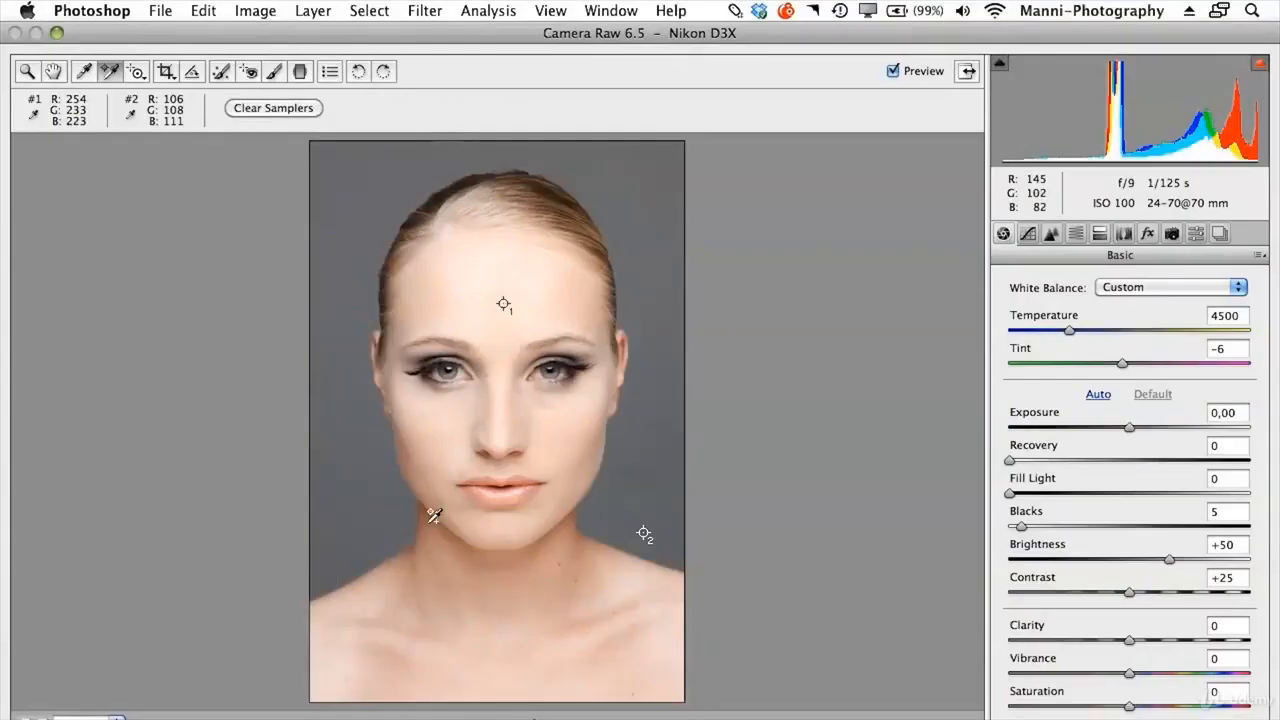
click(364, 537)
click(468, 655)
click(619, 360)
click(499, 196)
click(363, 260)
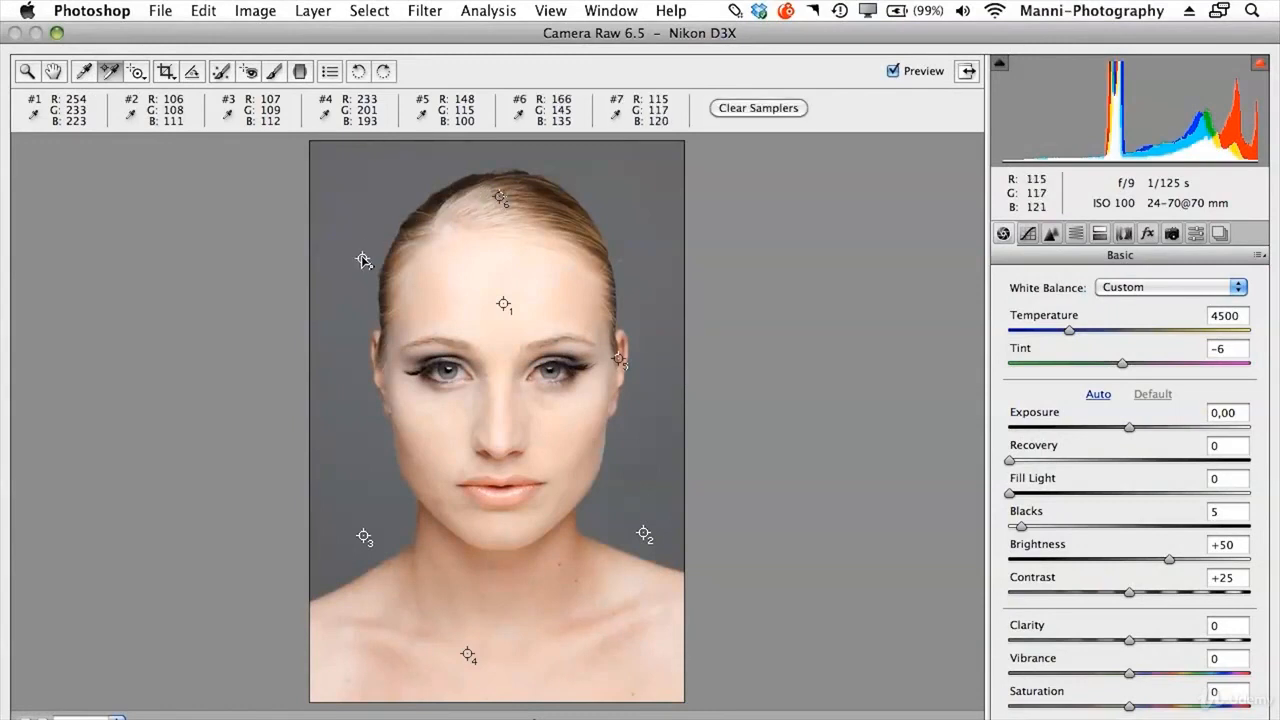
click(418, 380)
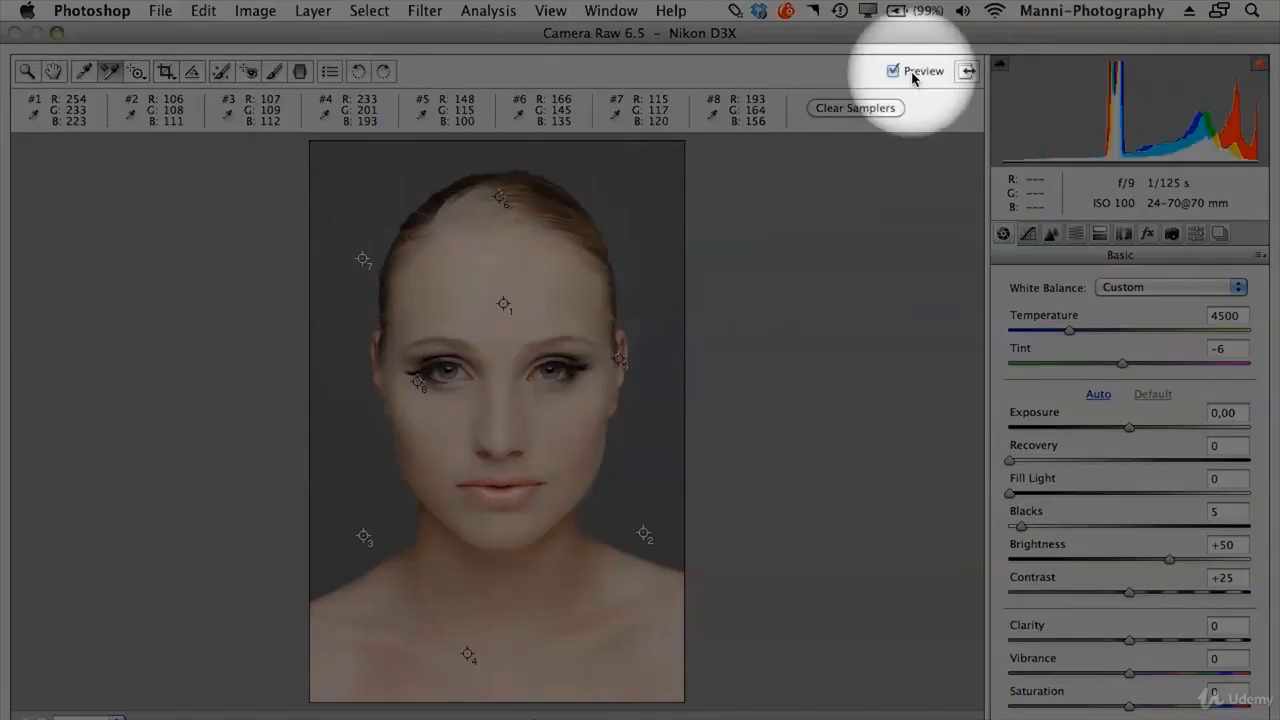
click(870, 108)
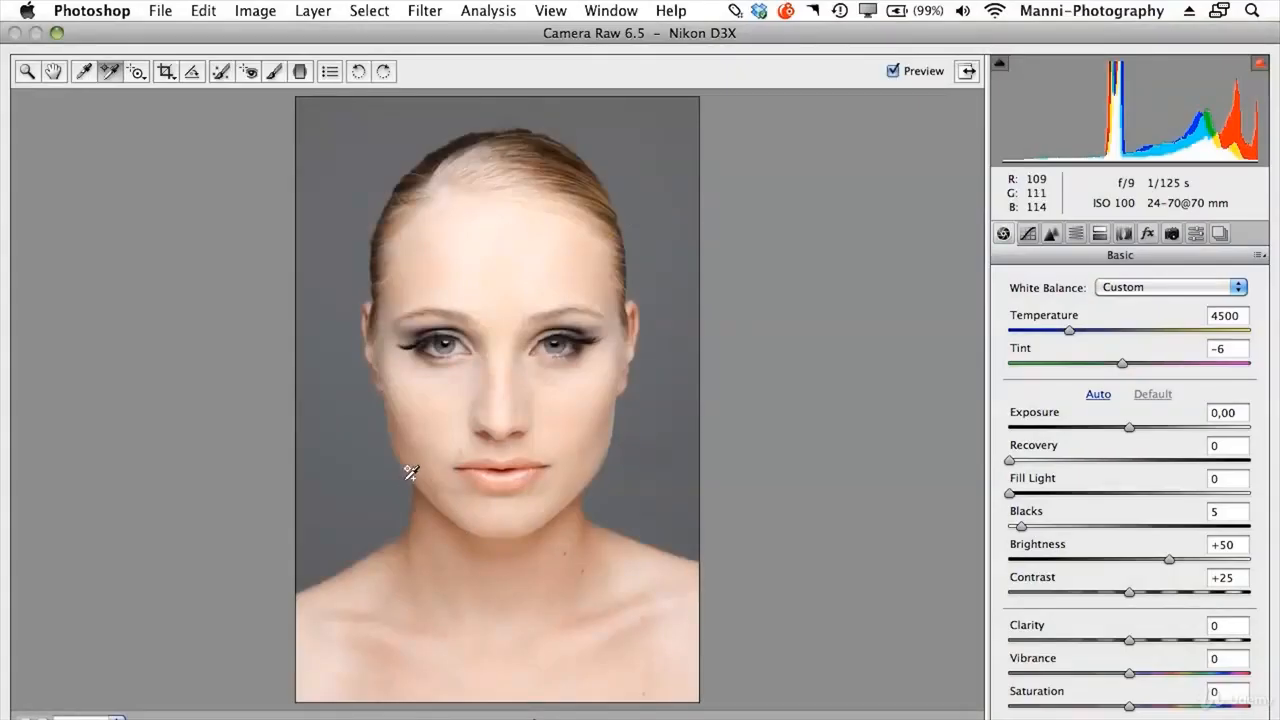
Try brightening and darkening the skin tones from the forehead and face with the Targeted Adjustment tool.
click(131, 74)
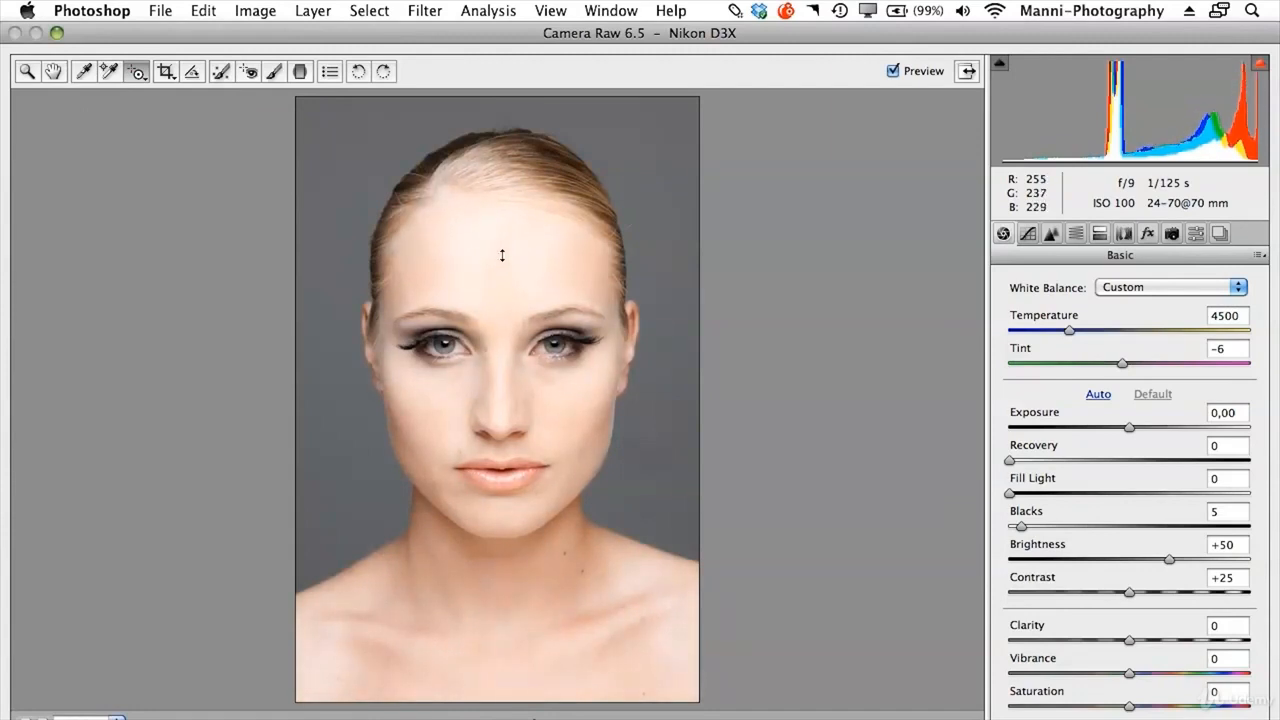
drag(502, 245, 503, 160)
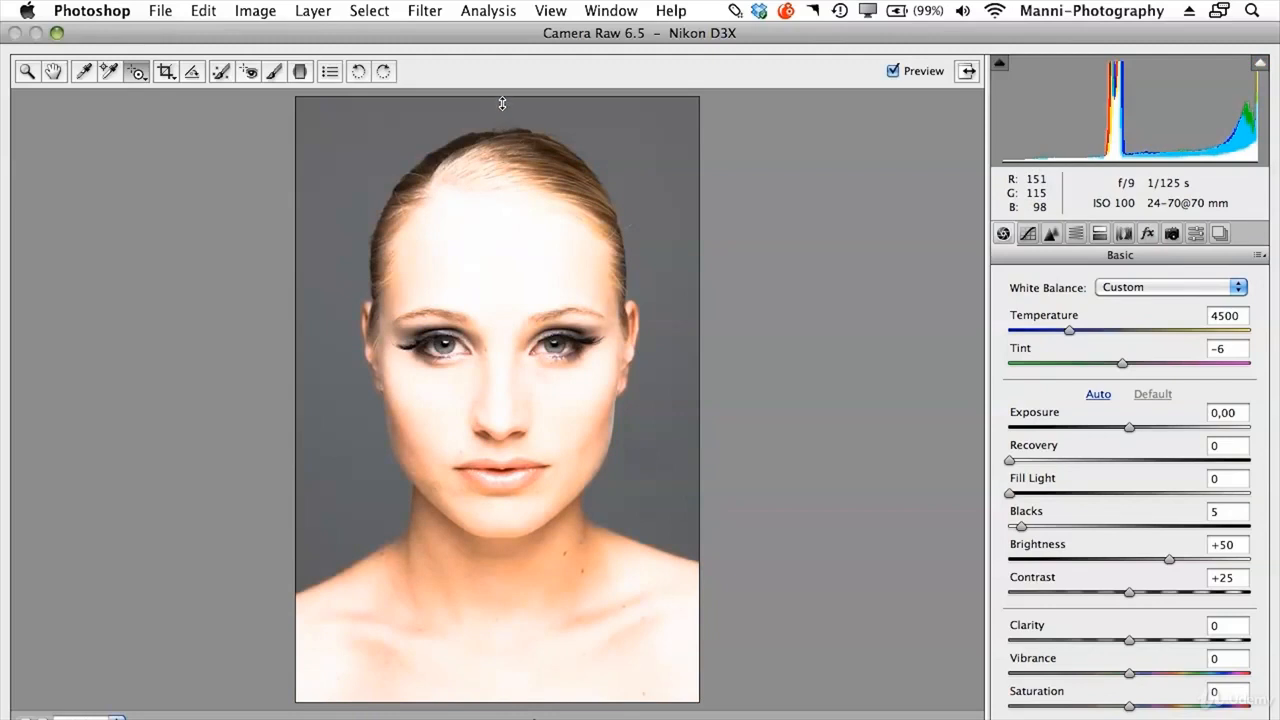
drag(506, 185, 501, 405)
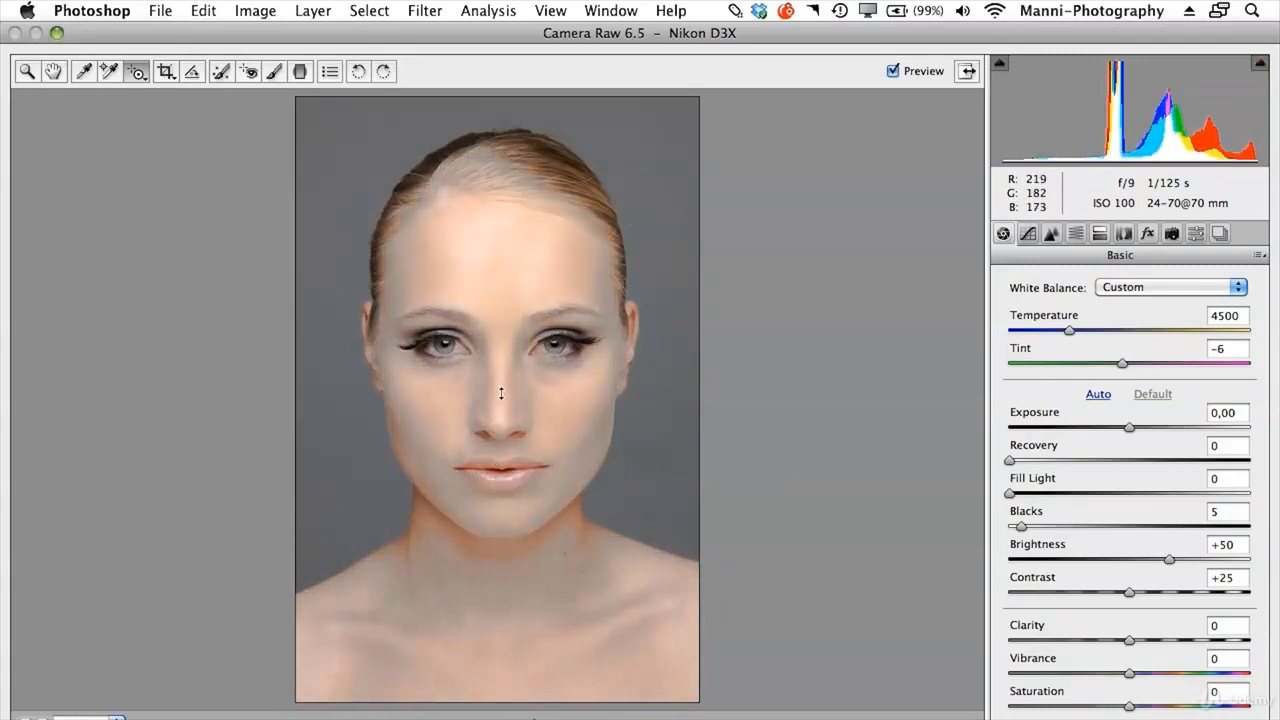
drag(502, 358, 505, 286)
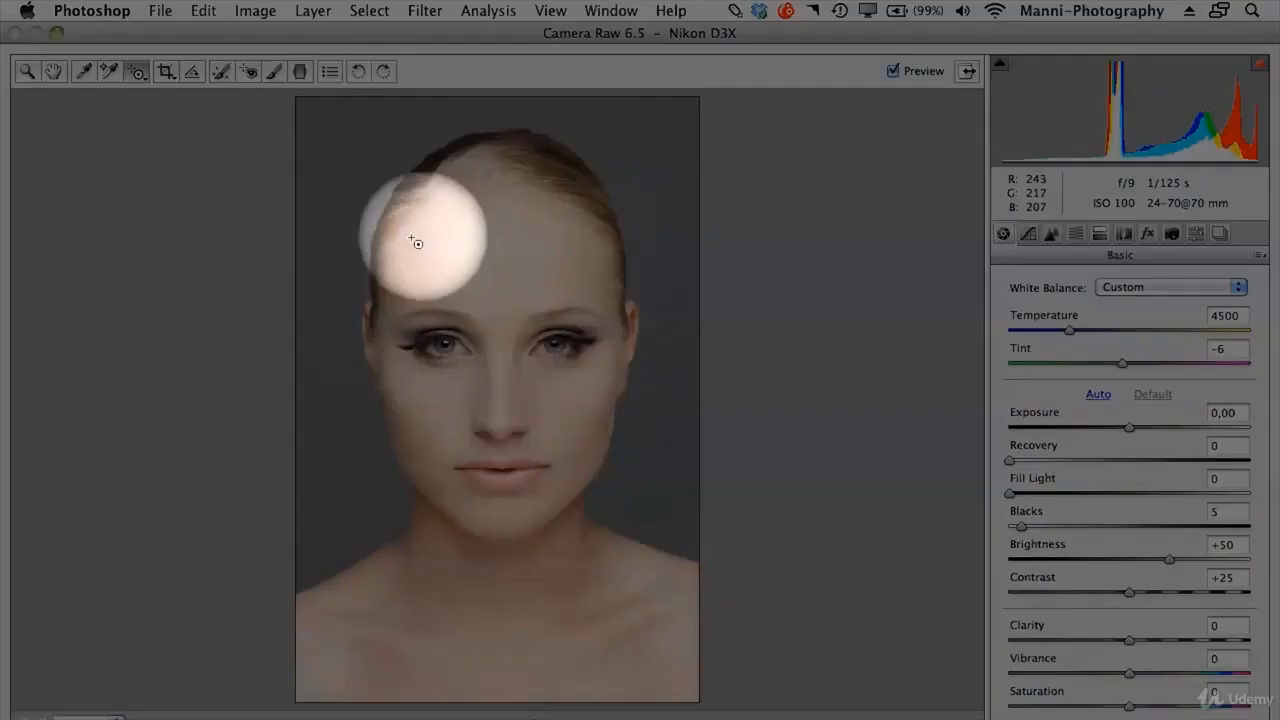
Clear the existing tilted crop from the portrait.
click(167, 73)
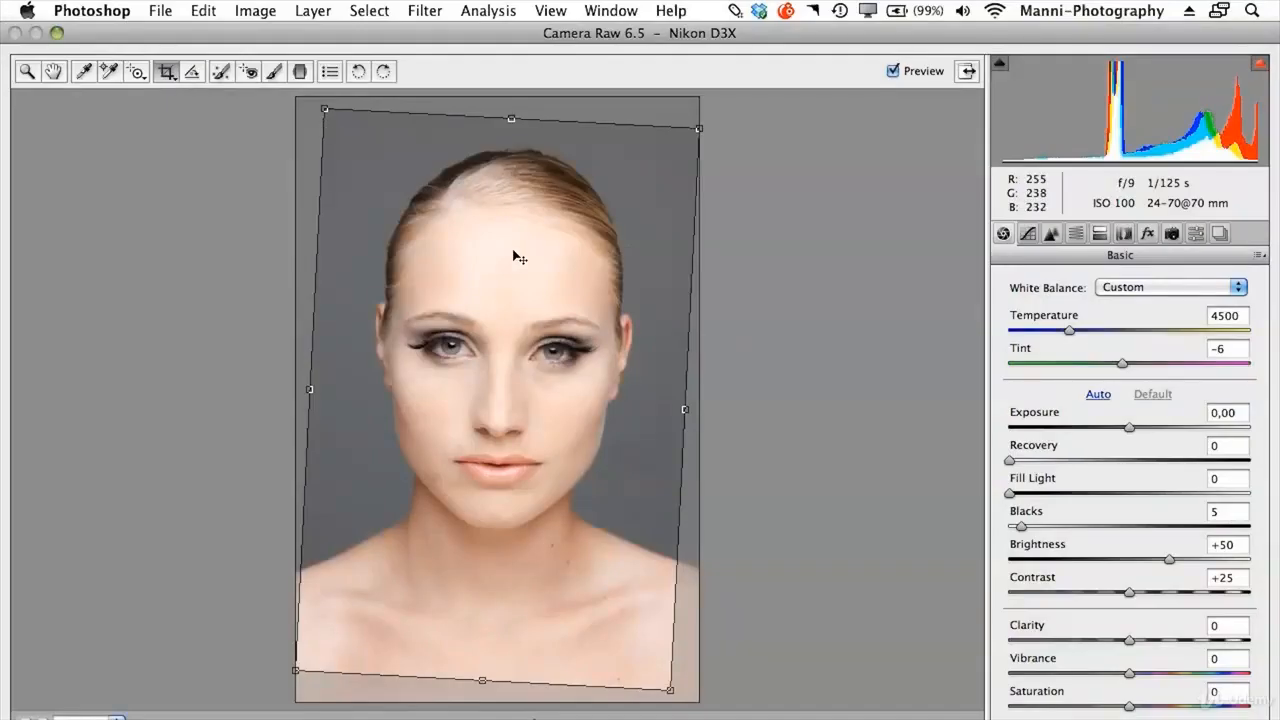
key(Escape)
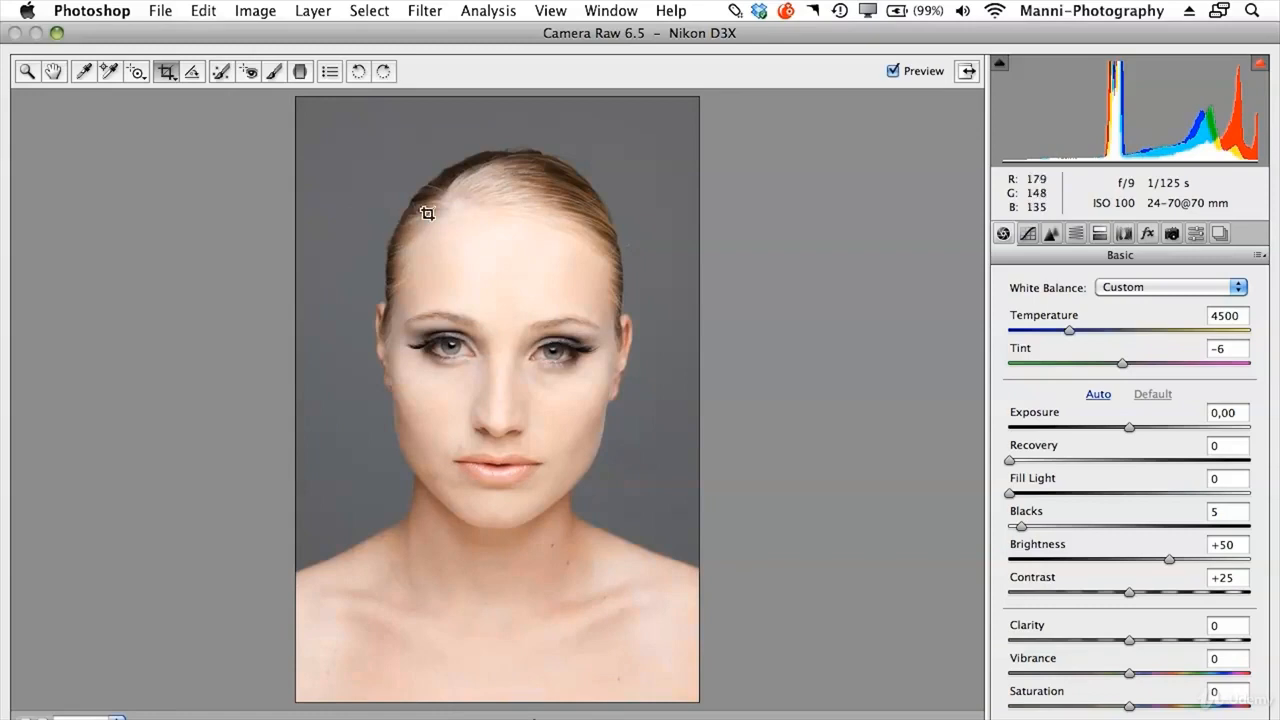
Draw a crop around the head and neck, tighten its edges closer to the face, and apply it.
mouse_move(330, 127)
mouse_down()
mouse_move(363, 220)
mouse_move(529, 470)
mouse_move(677, 564)
mouse_up()
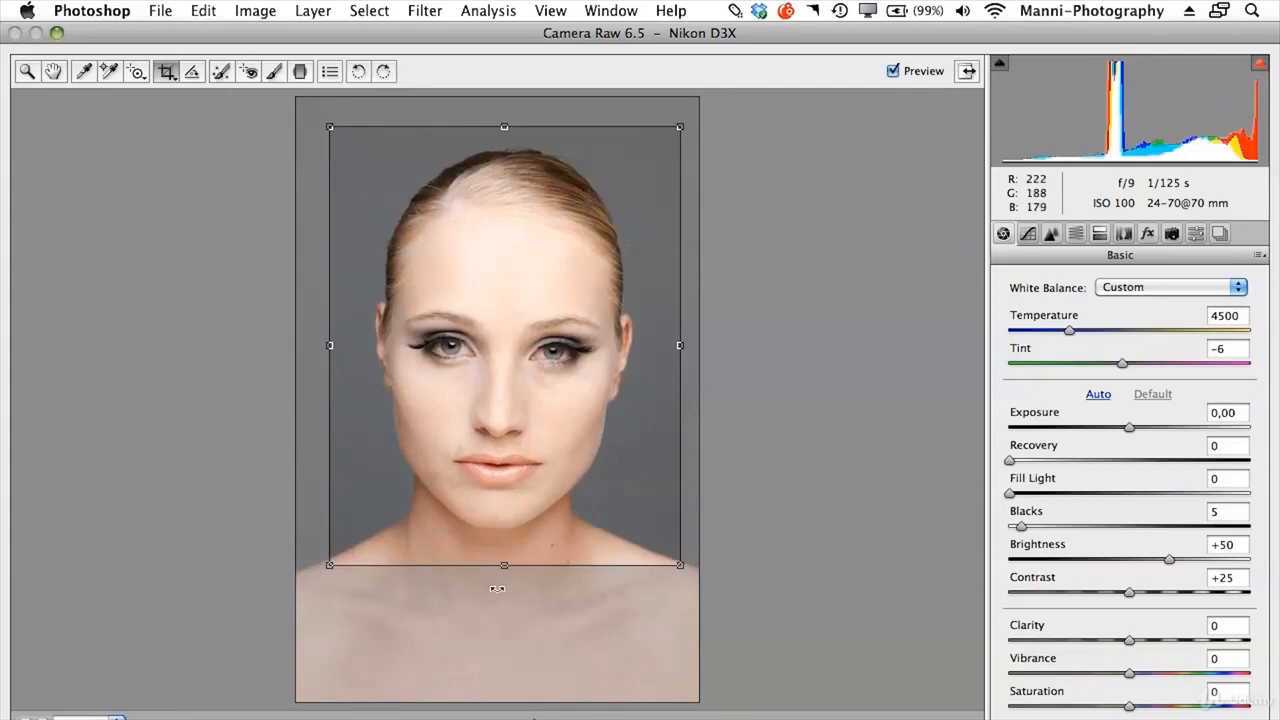
mouse_move(334, 129)
mouse_down()
mouse_move(379, 132)
mouse_move(356, 119)
mouse_up()
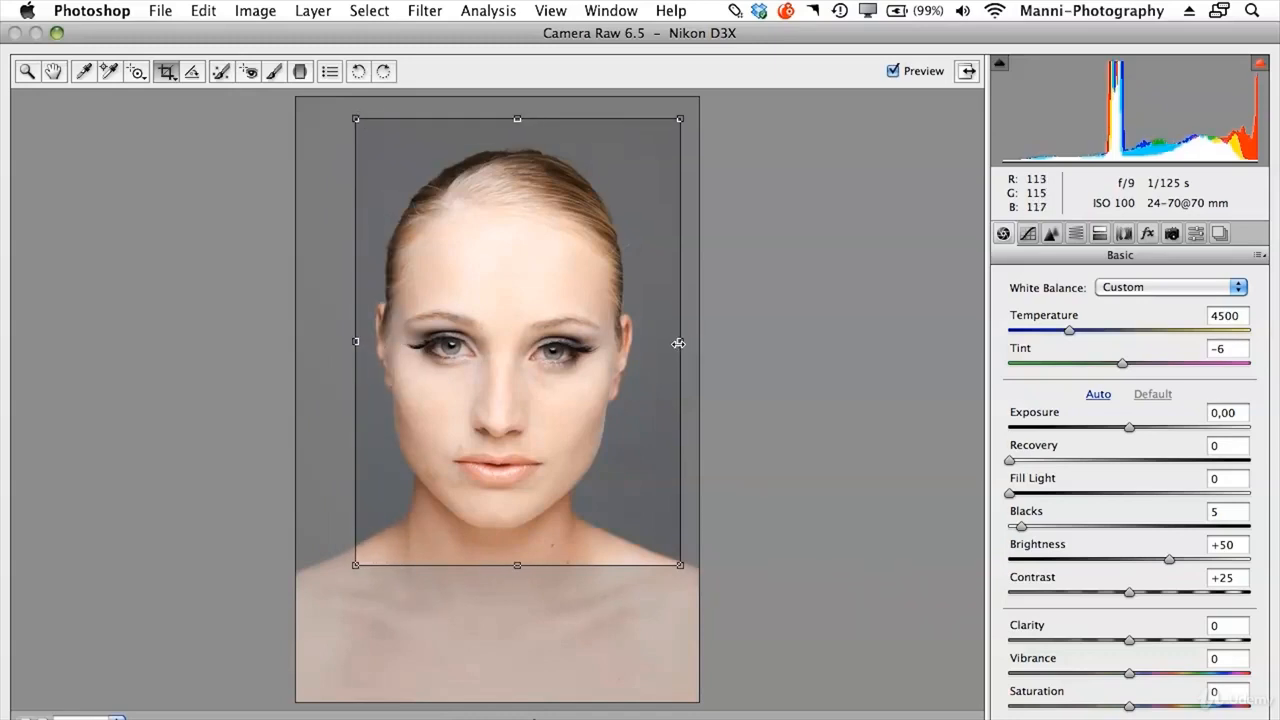
drag(678, 343, 647, 342)
drag(502, 567, 502, 555)
drag(503, 117, 514, 128)
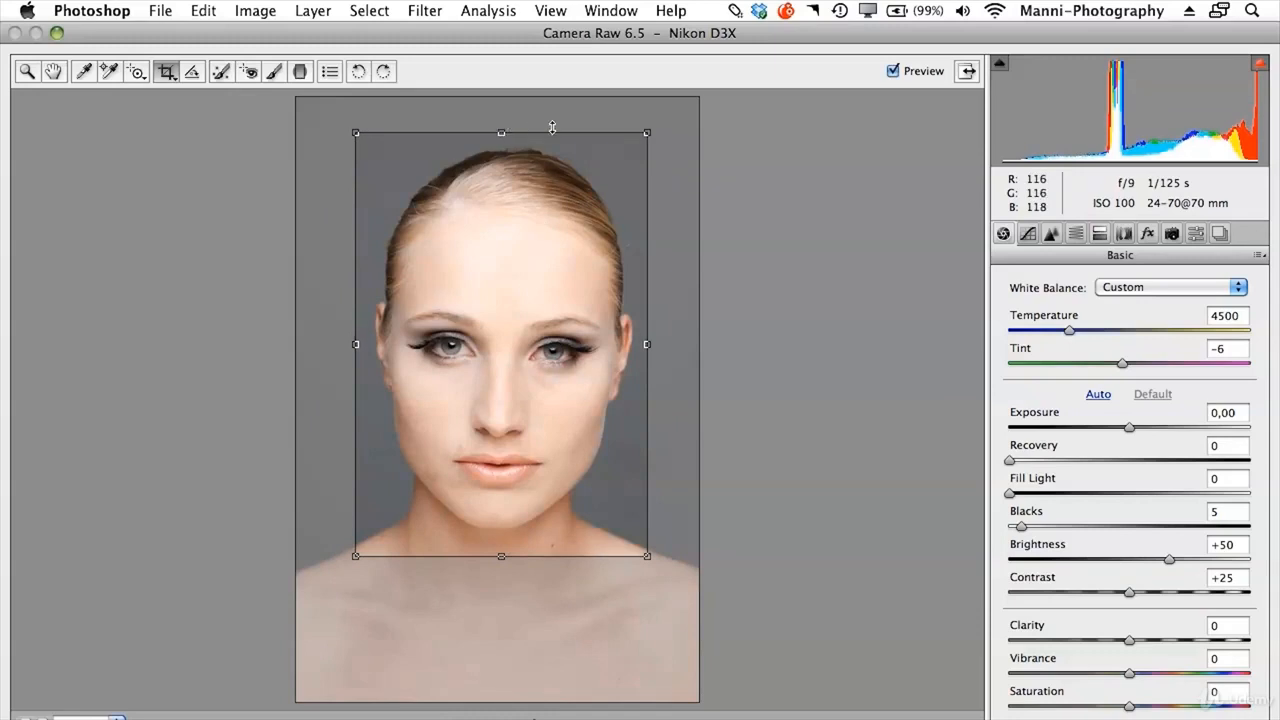
key(z)
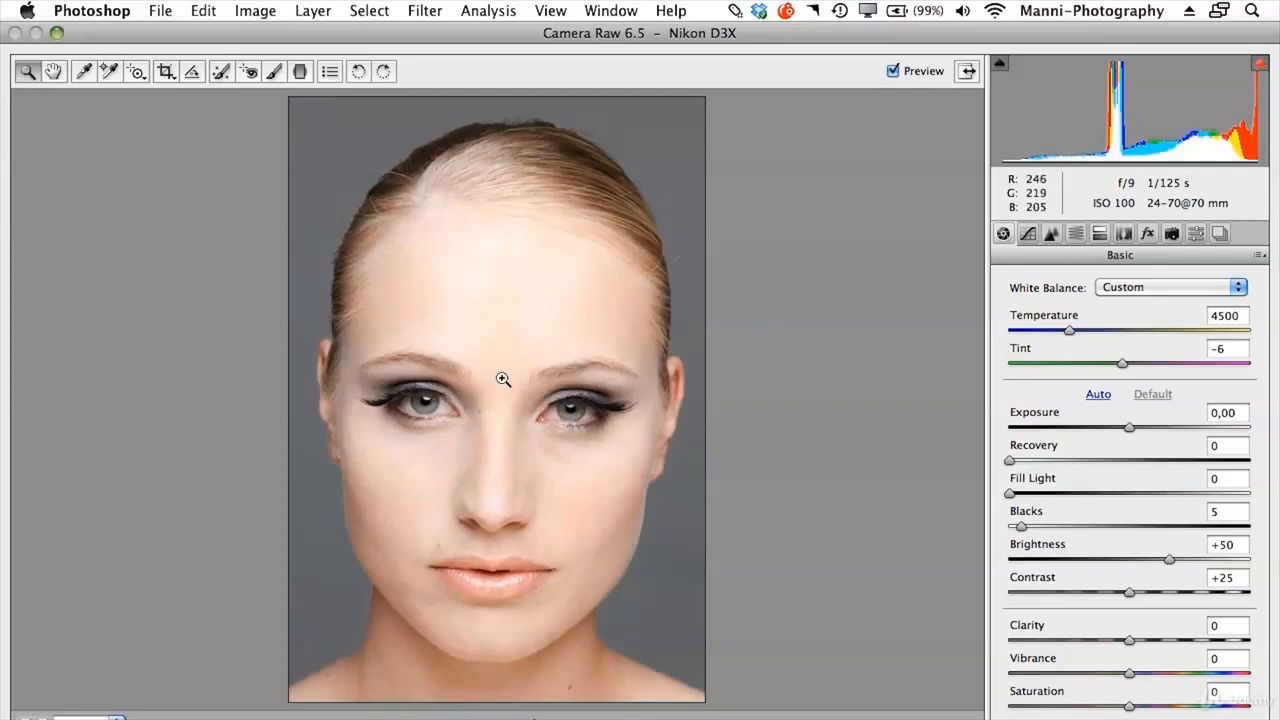
Reopen the applied crop, enlarge it to include more of the shoulders, and clear it.
click(166, 73)
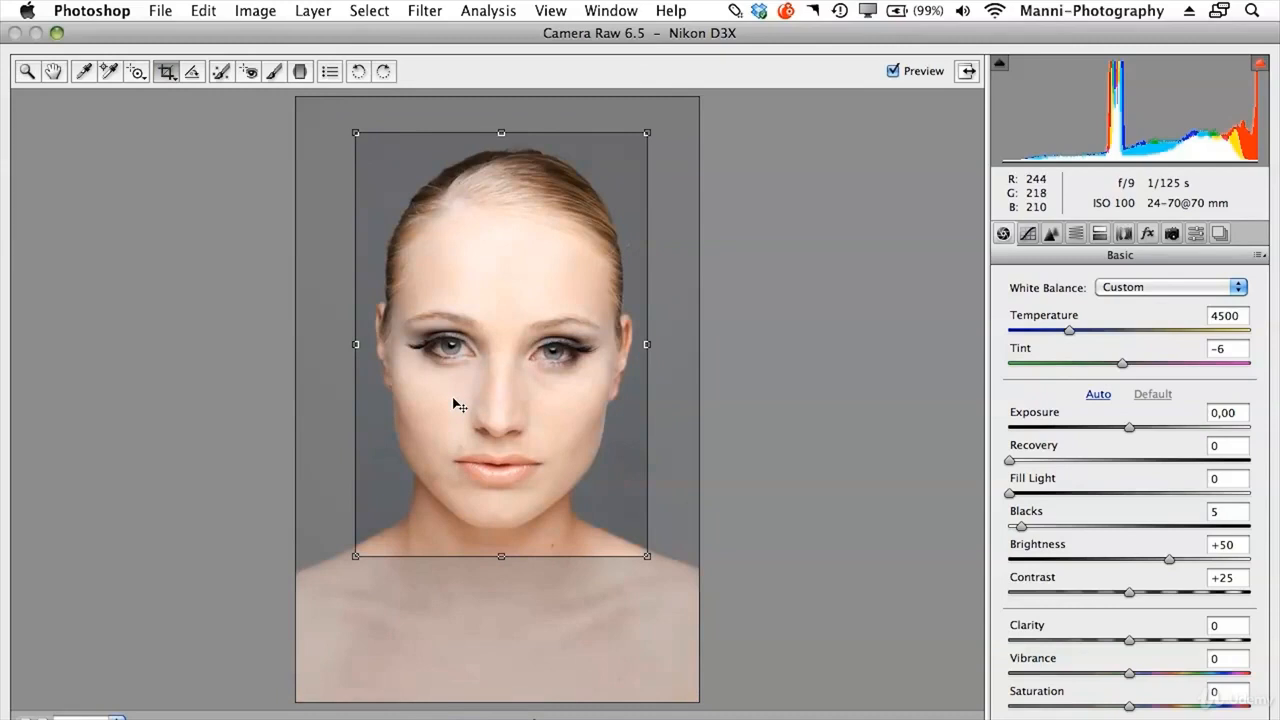
drag(647, 555, 681, 587)
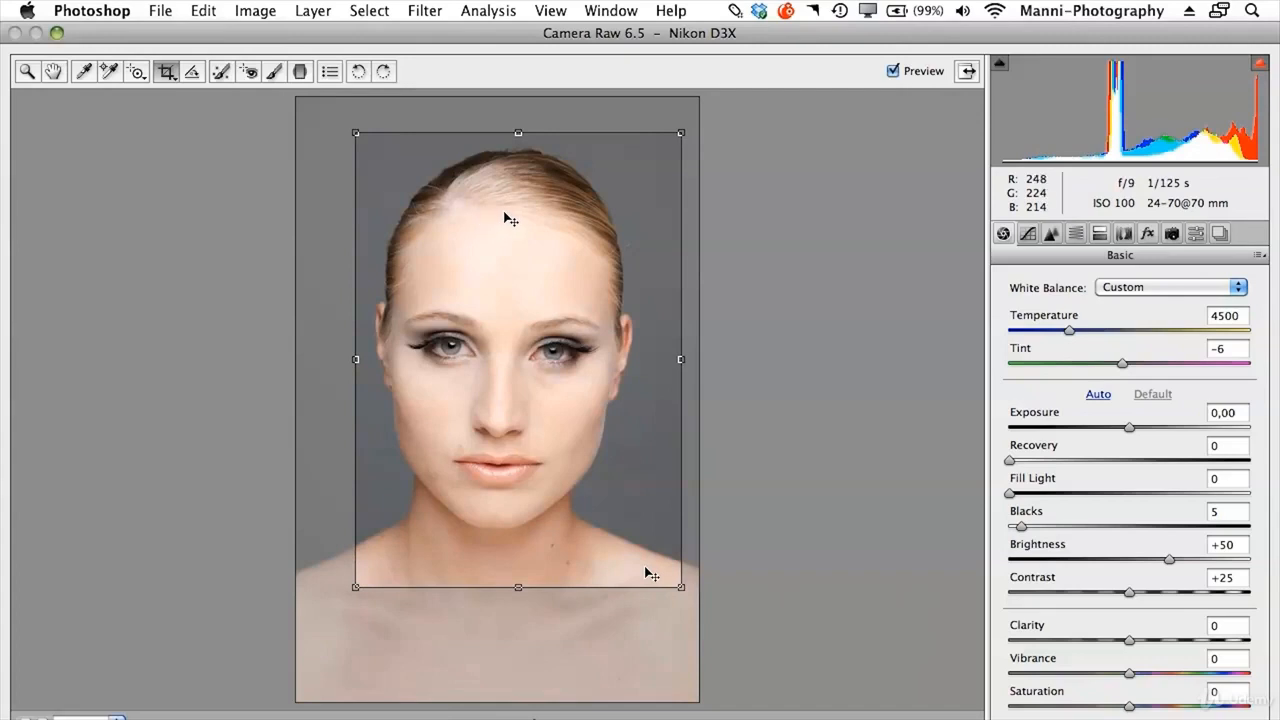
key(Escape)
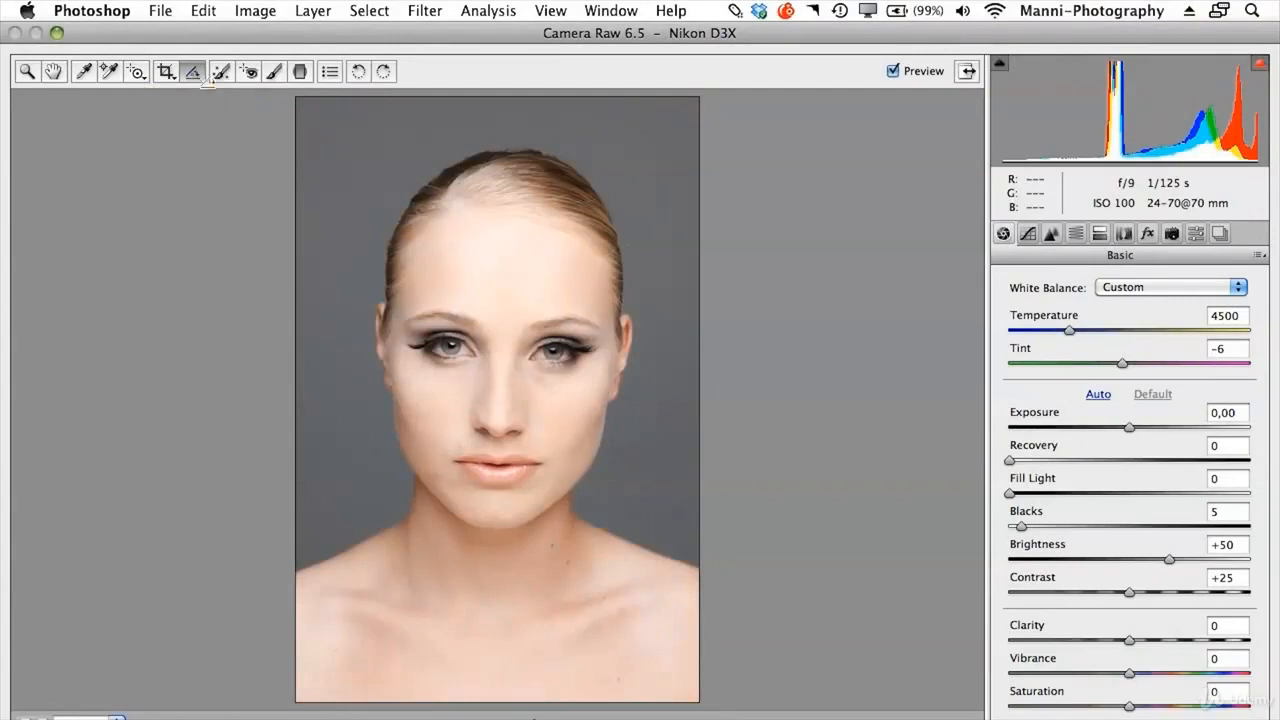
Straighten the portrait along the face's vertical axis, from the forehead down to the upper chest.
click(197, 77)
mouse_move(502, 226)
mouse_down()
mouse_move(488, 603)
mouse_move(489, 592)
mouse_up()
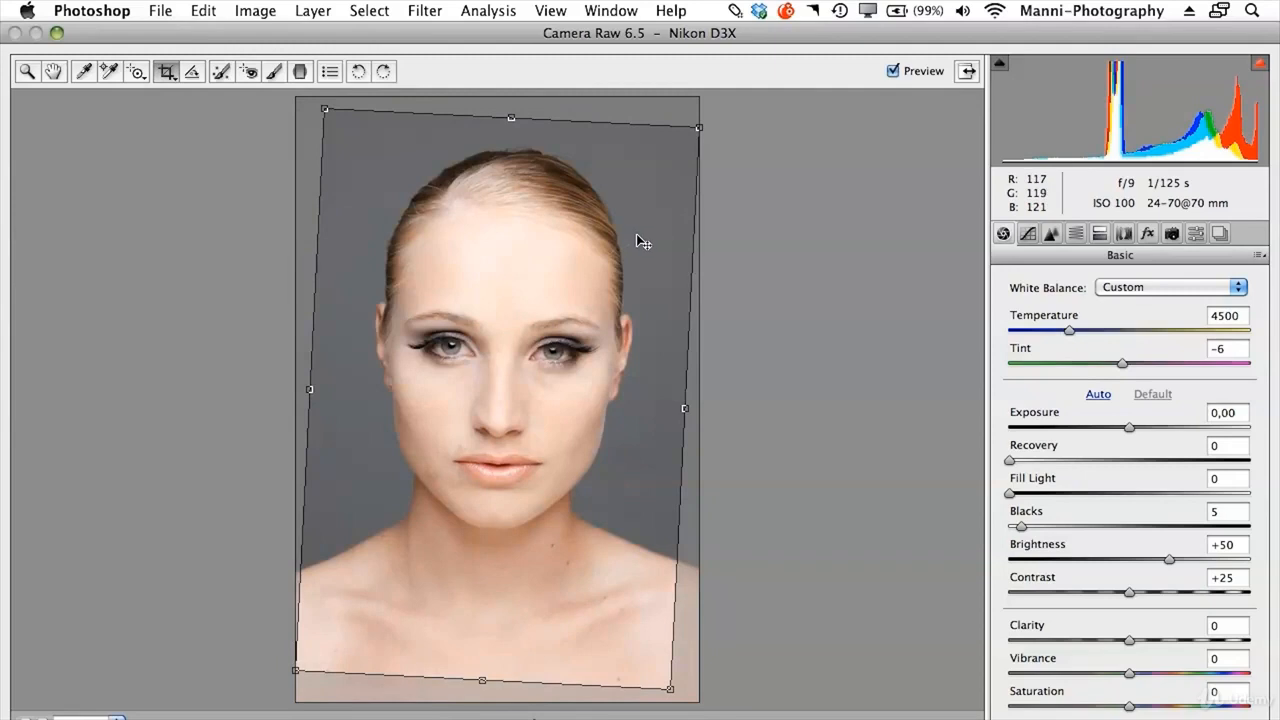
Apply the straightened crop to check the result, reopen its frame, and clear it from the portrait.
key(z)
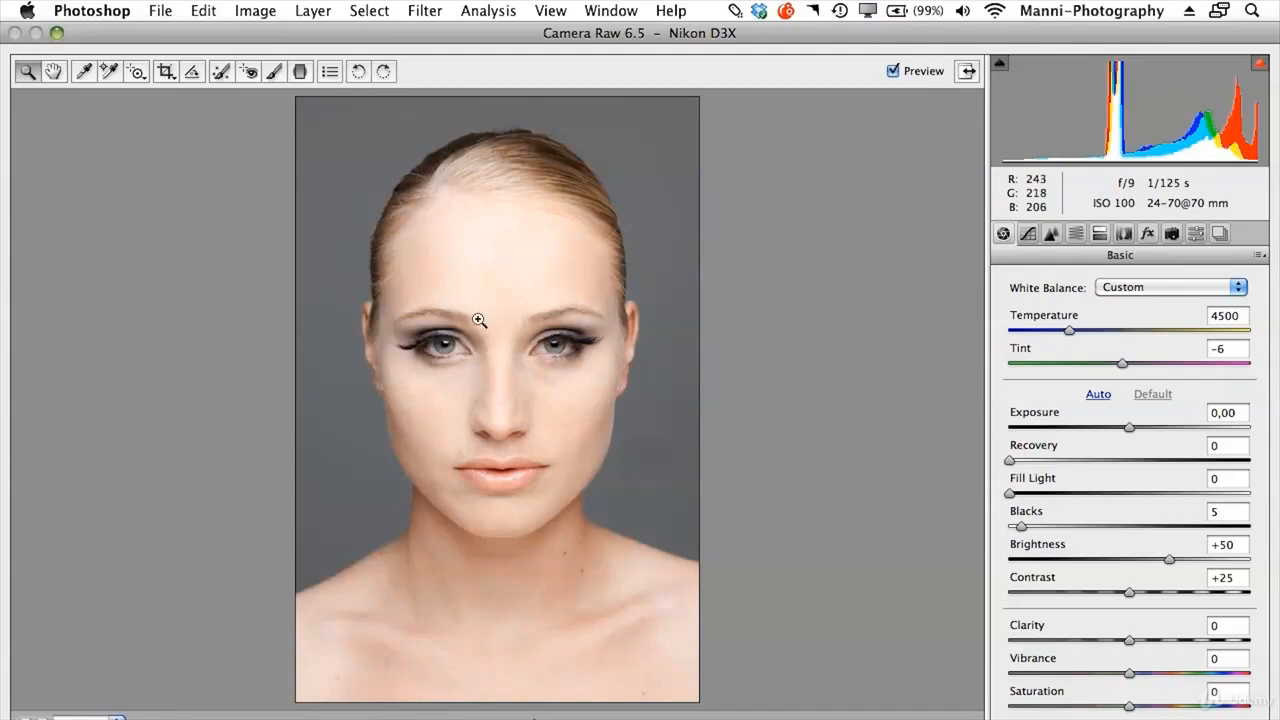
click(192, 73)
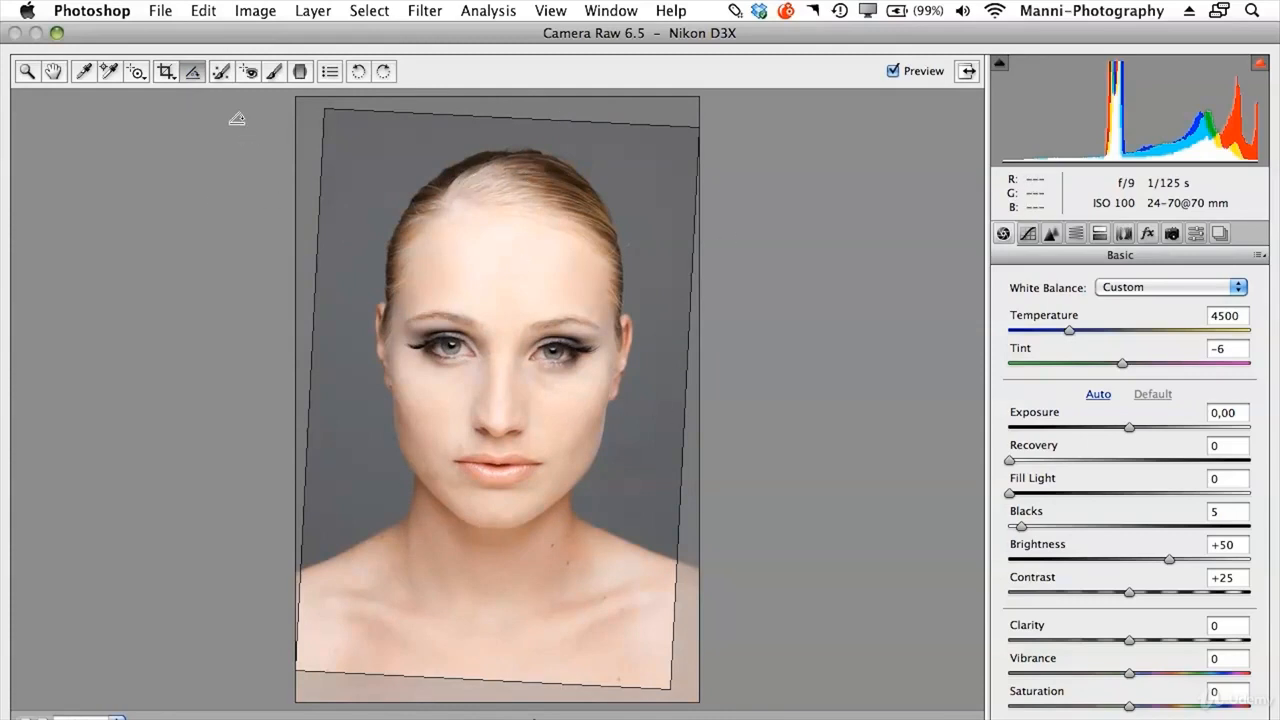
click(163, 76)
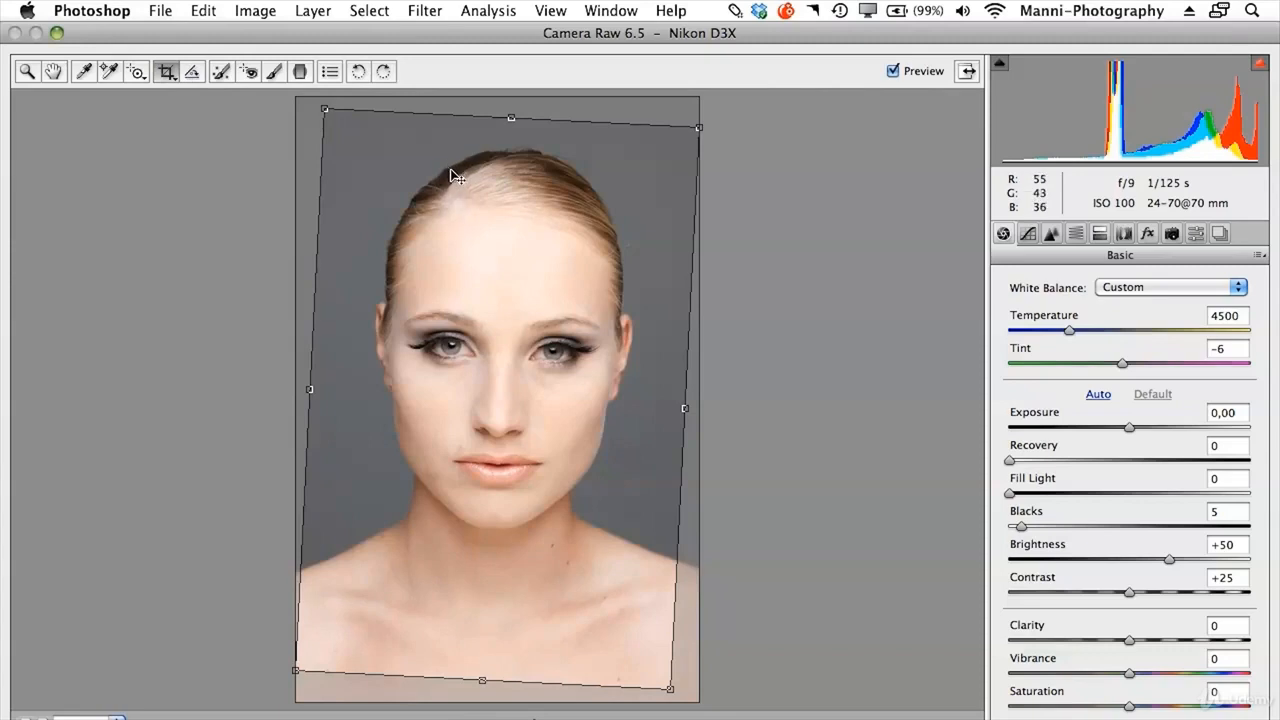
key(Return)
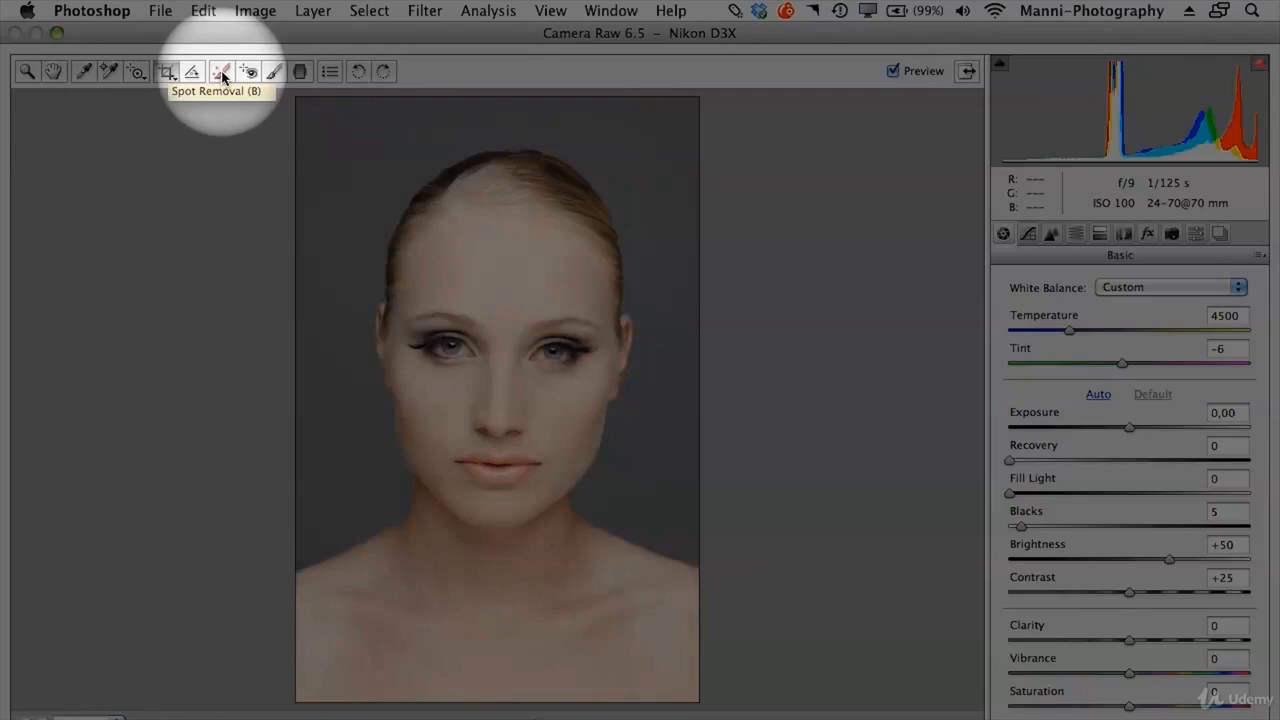
Heal the small blemish just above the corner of the mouth using Spot Removal in Heal mode with radius 4.
click(222, 74)
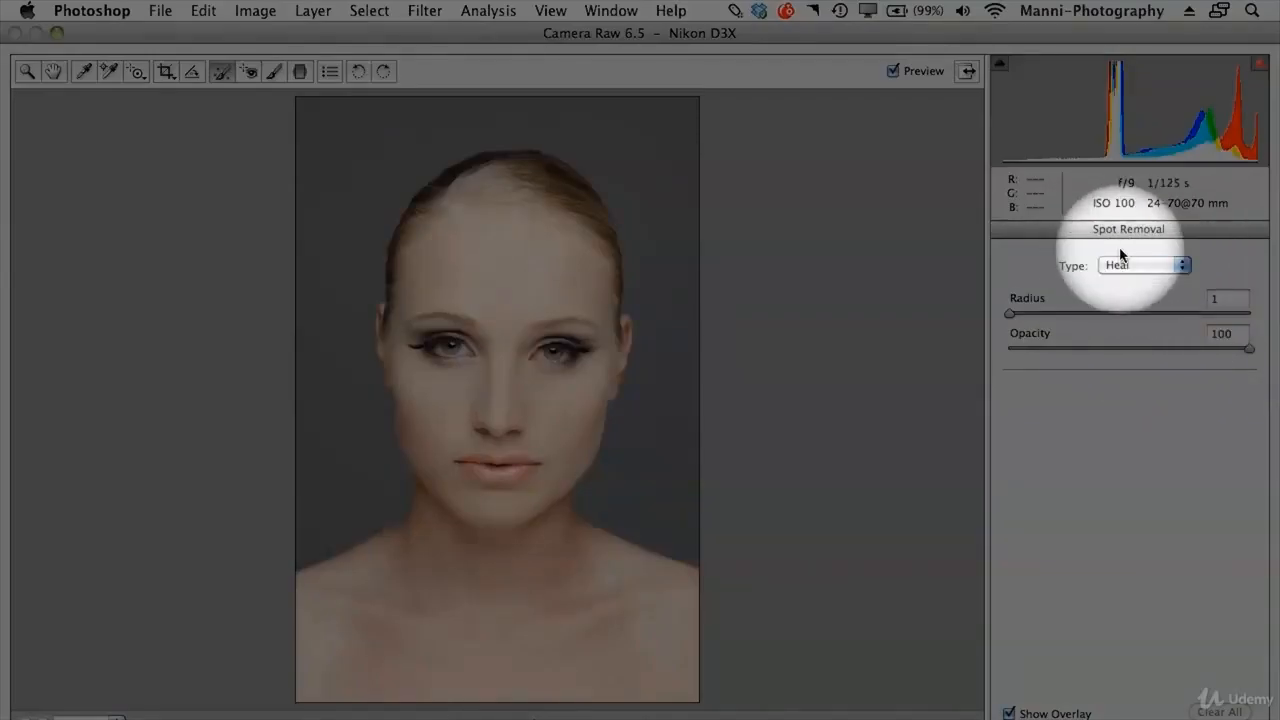
click(1140, 264)
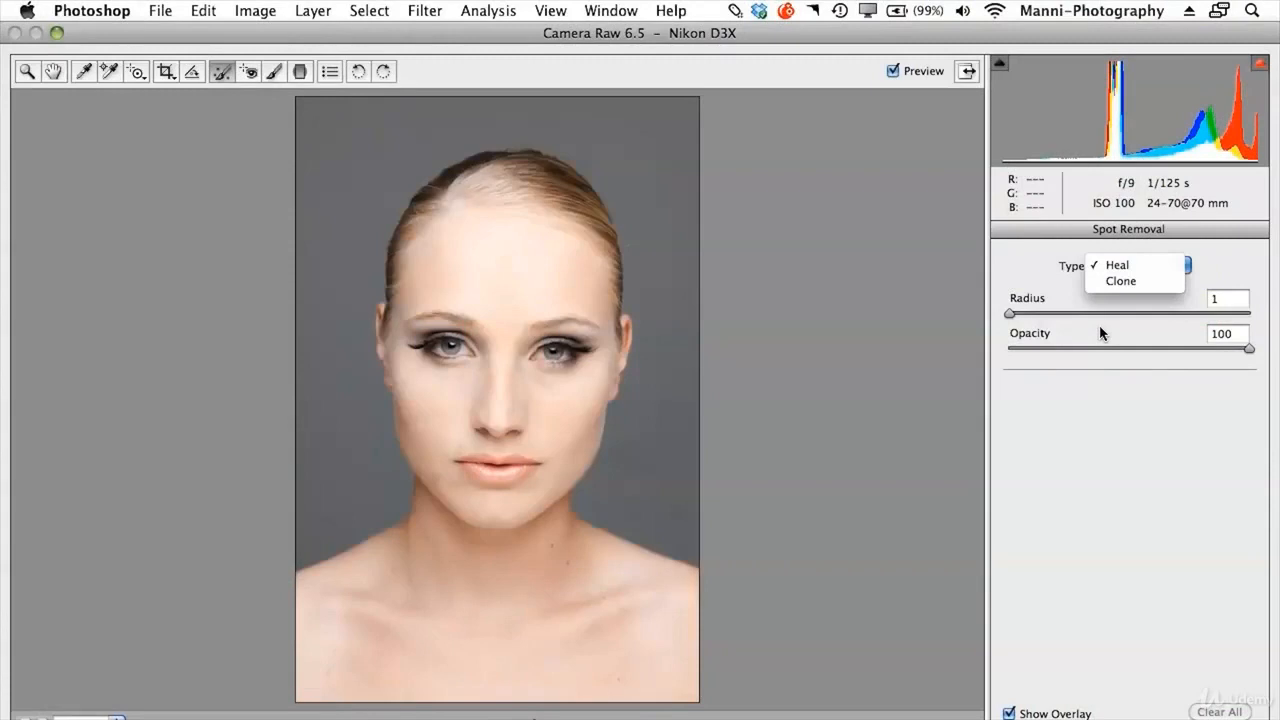
click(26, 74)
click(27, 72)
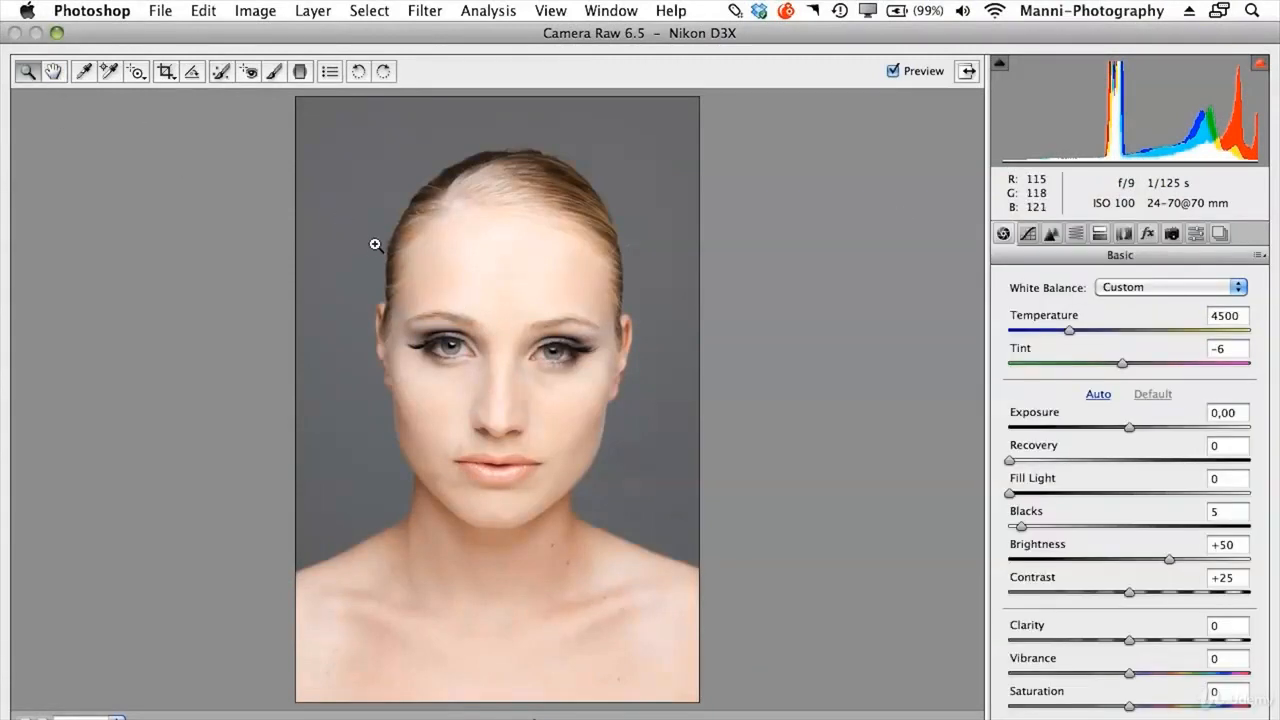
drag(363, 235, 651, 557)
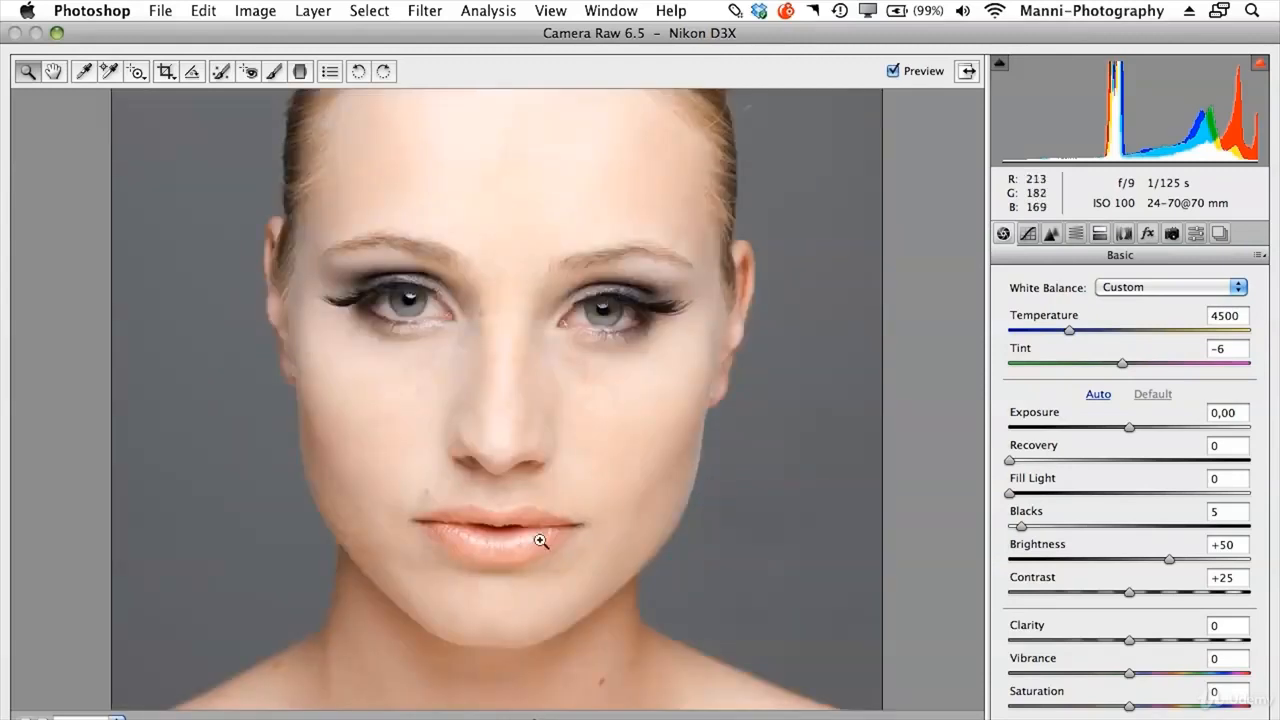
drag(343, 445, 525, 664)
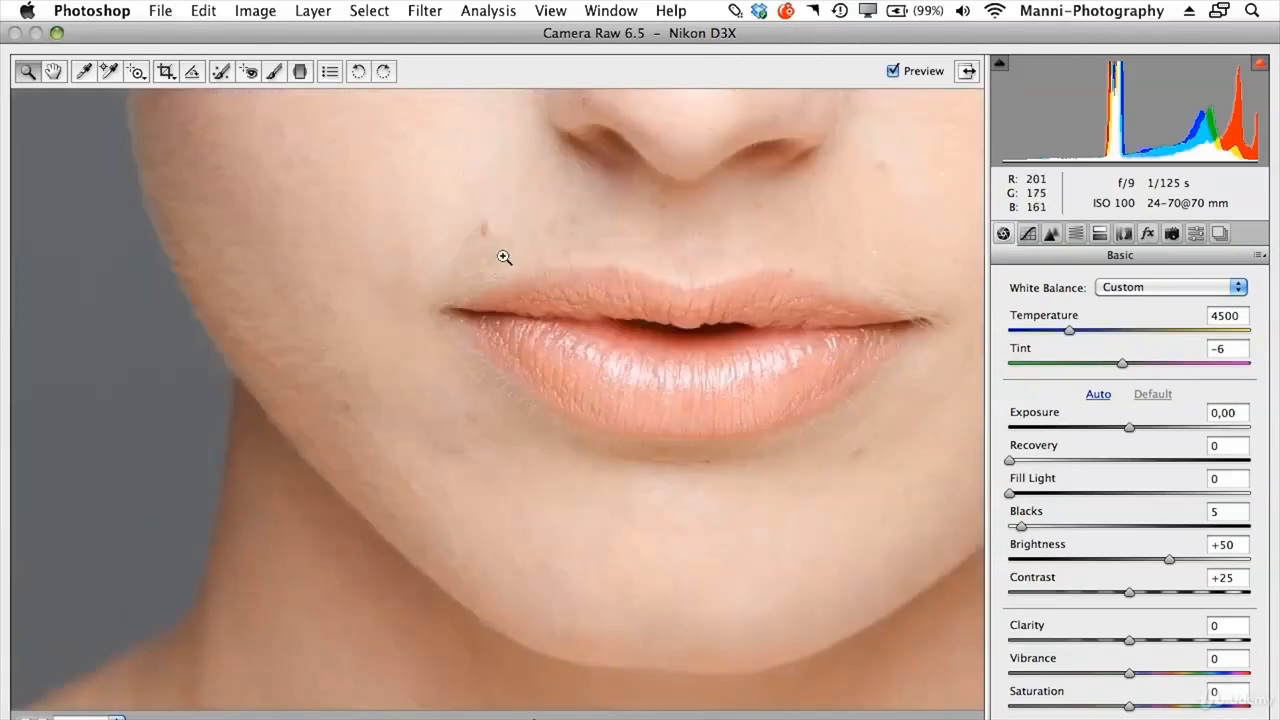
drag(500, 243, 508, 349)
drag(449, 429, 491, 457)
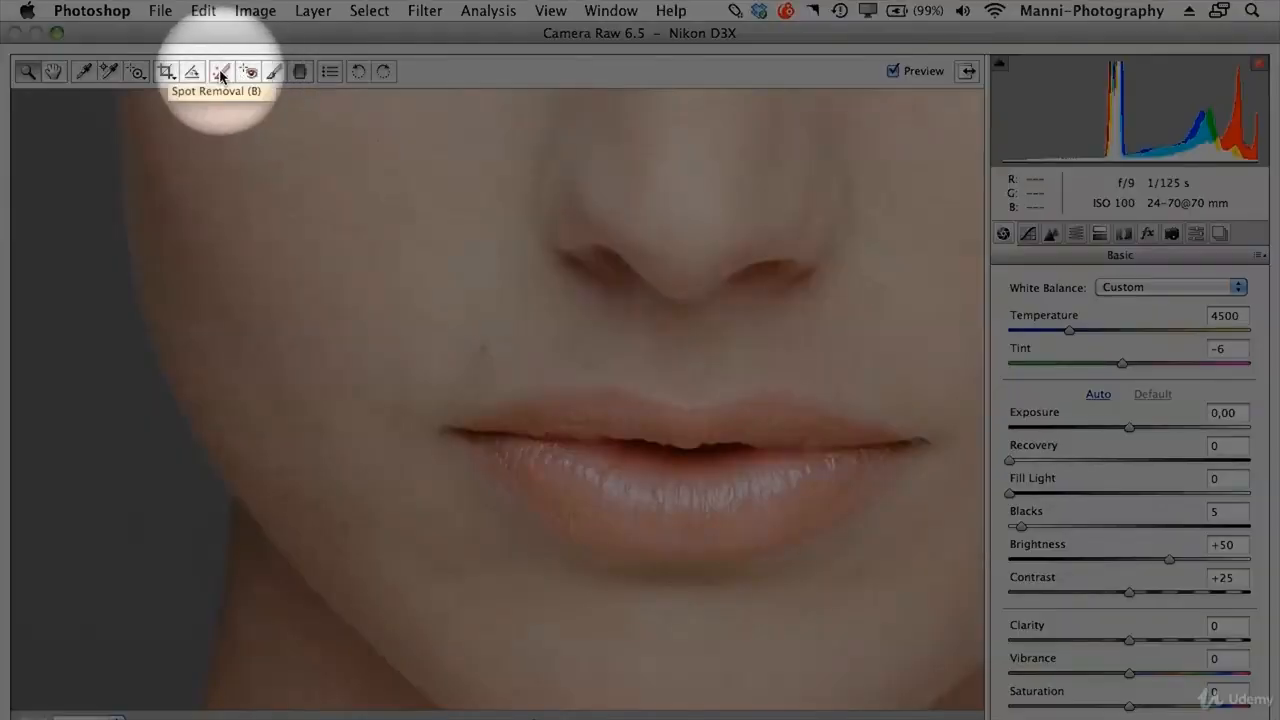
click(221, 71)
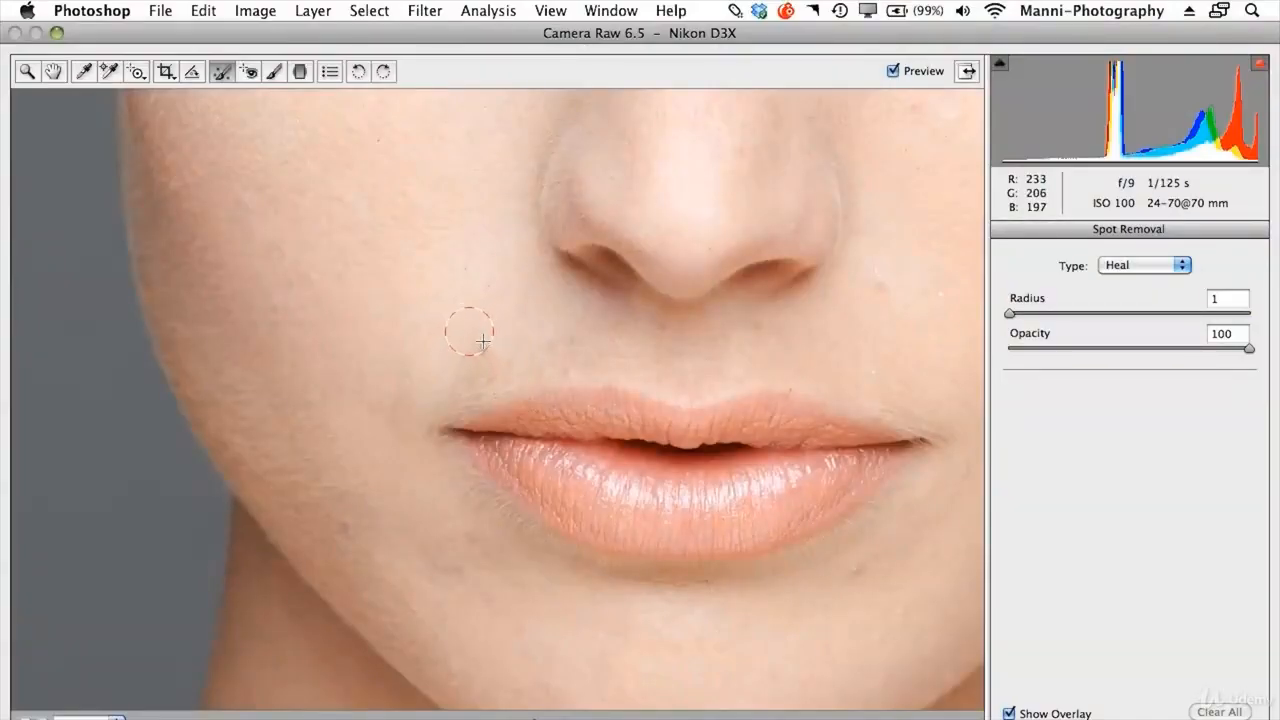
click(484, 345)
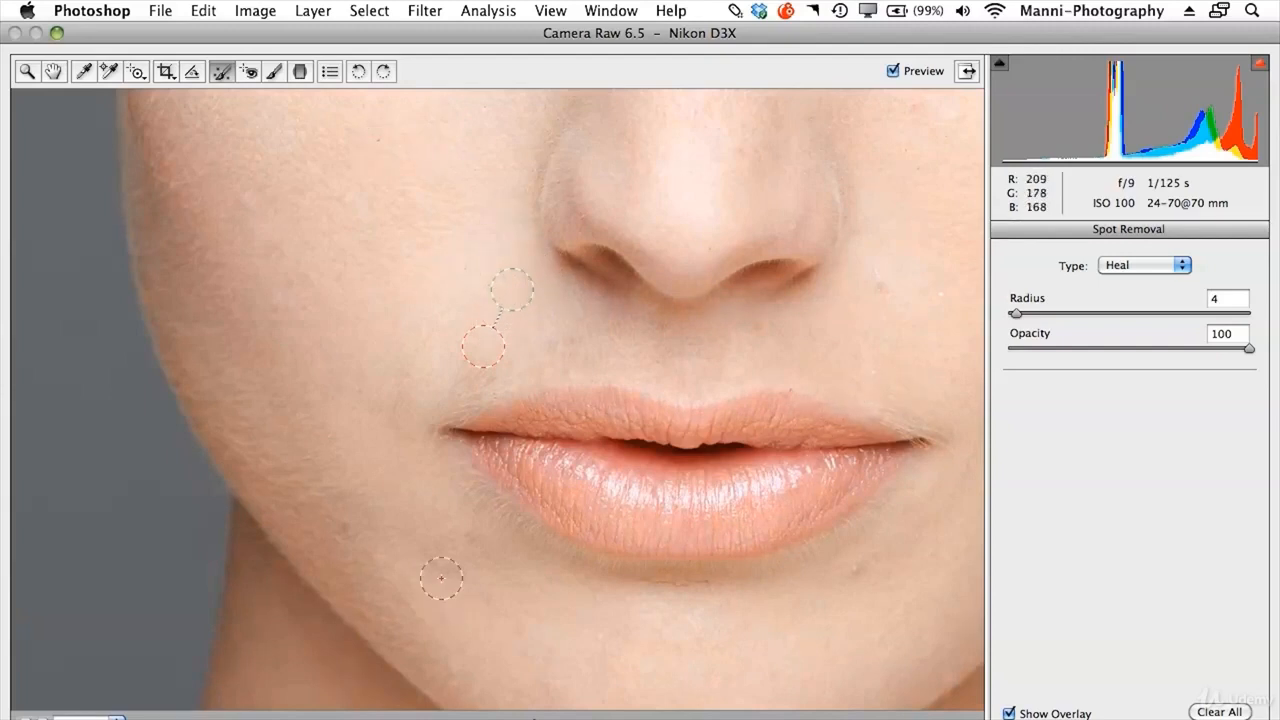
Heal the spot below the opposite corner of the mouth with radius 3, sampling from the lower lip's edge, and inspect it up close.
drag(734, 546, 410, 408)
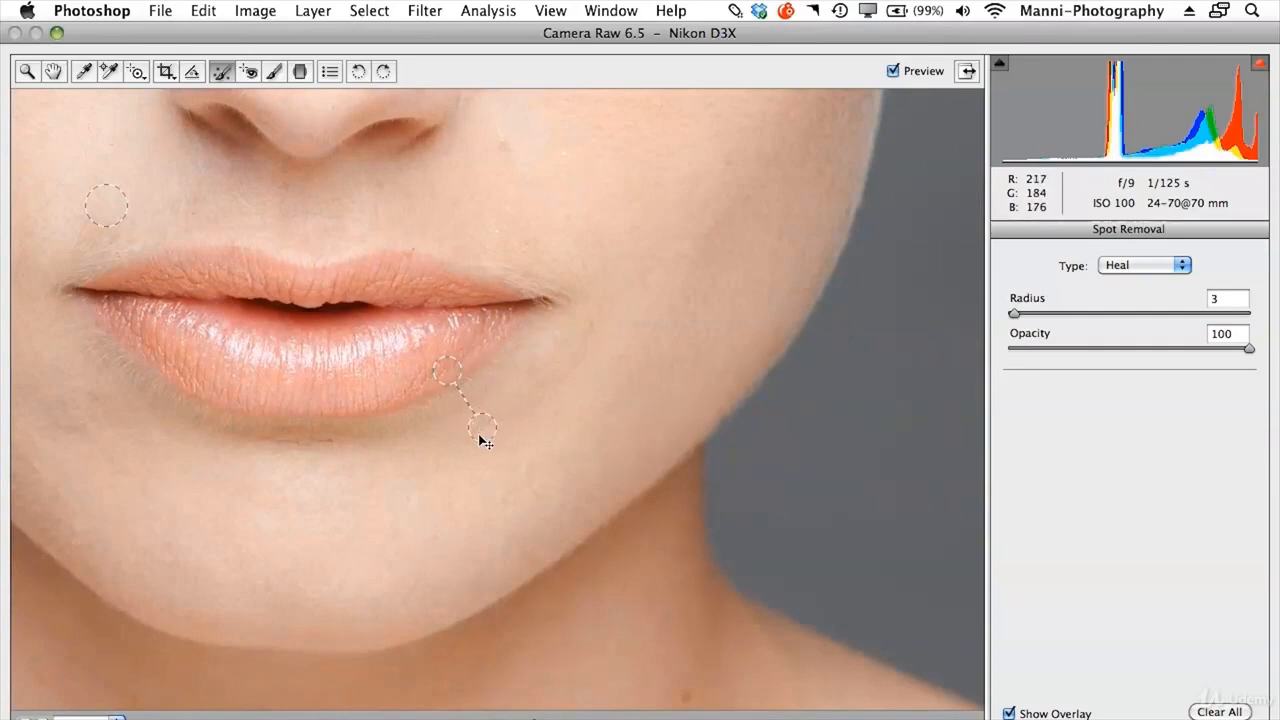
click(29, 72)
drag(482, 437, 590, 486)
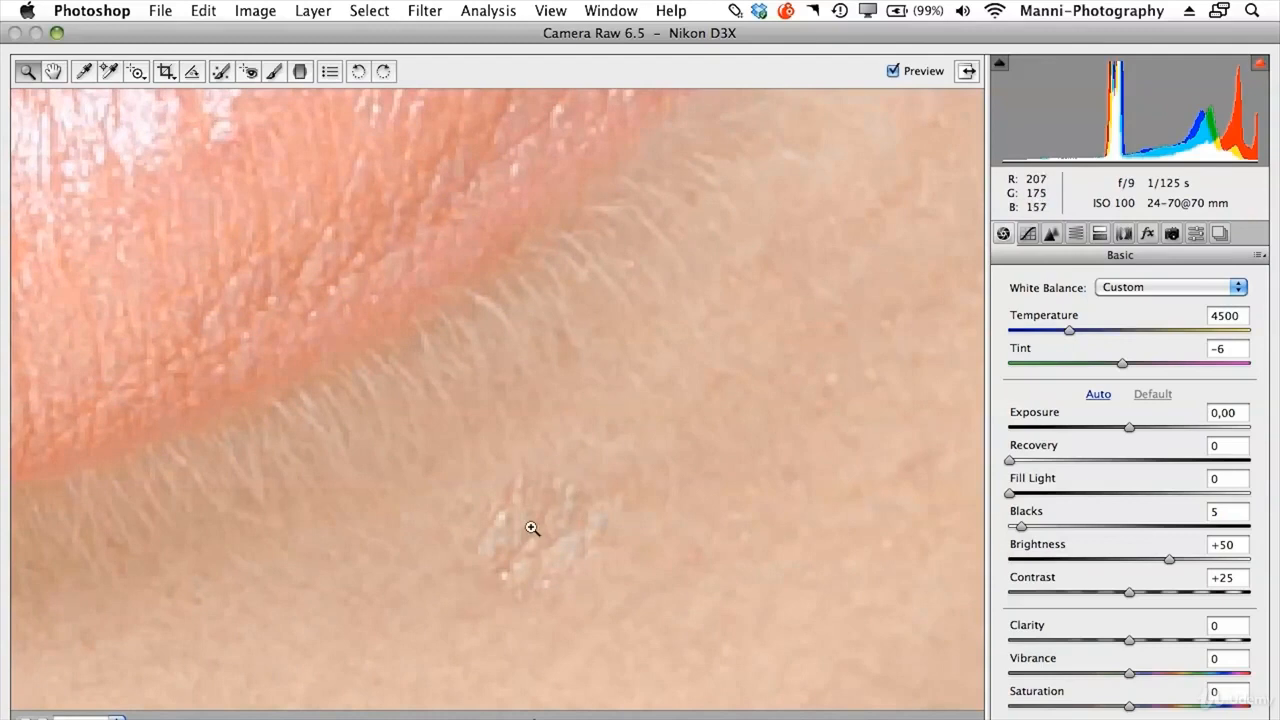
right_click(500, 313)
click(545, 543)
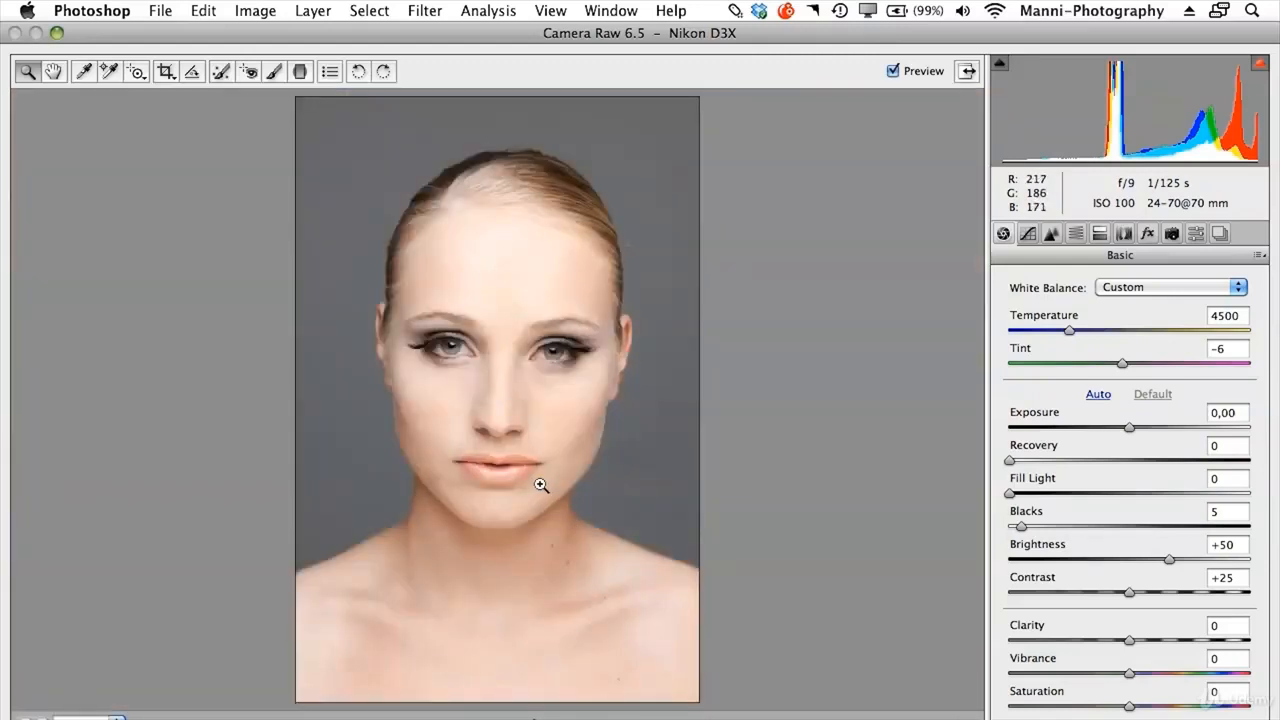
Examine the retouched skin below the lower lip at high magnification and return to the whole portrait.
drag(569, 509, 563, 509)
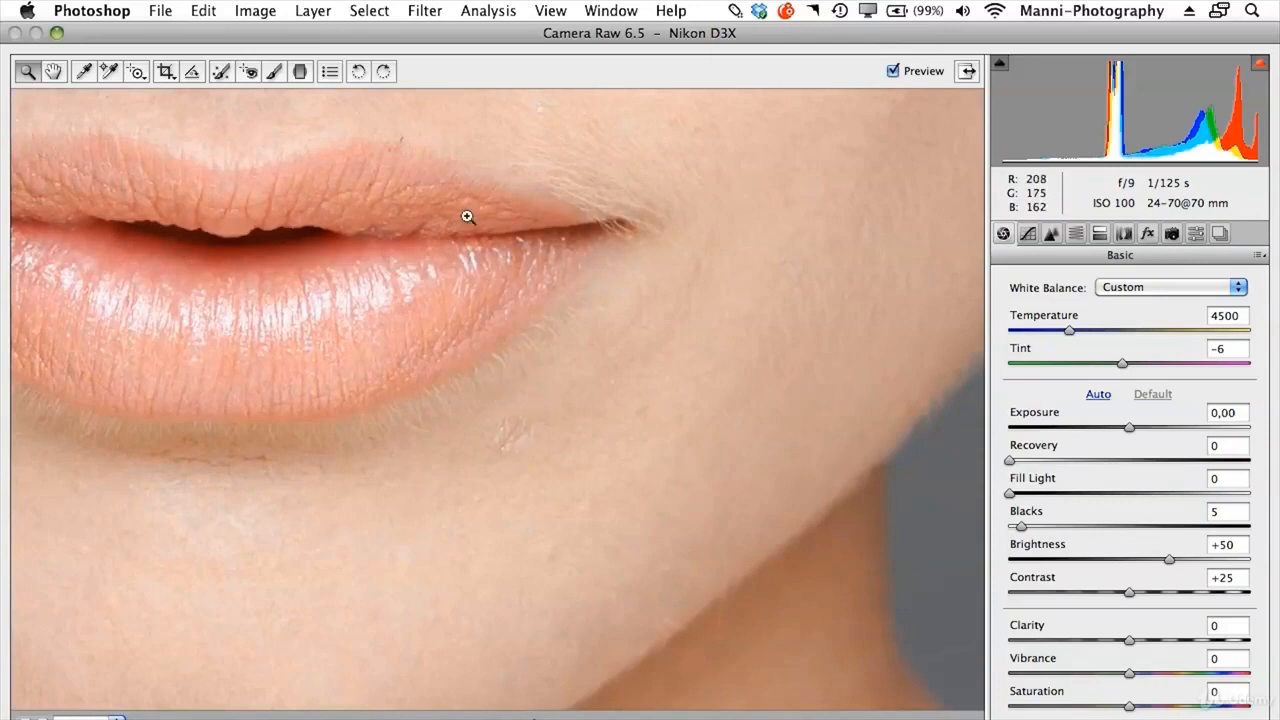
right_click(371, 197)
click(460, 409)
right_click(460, 409)
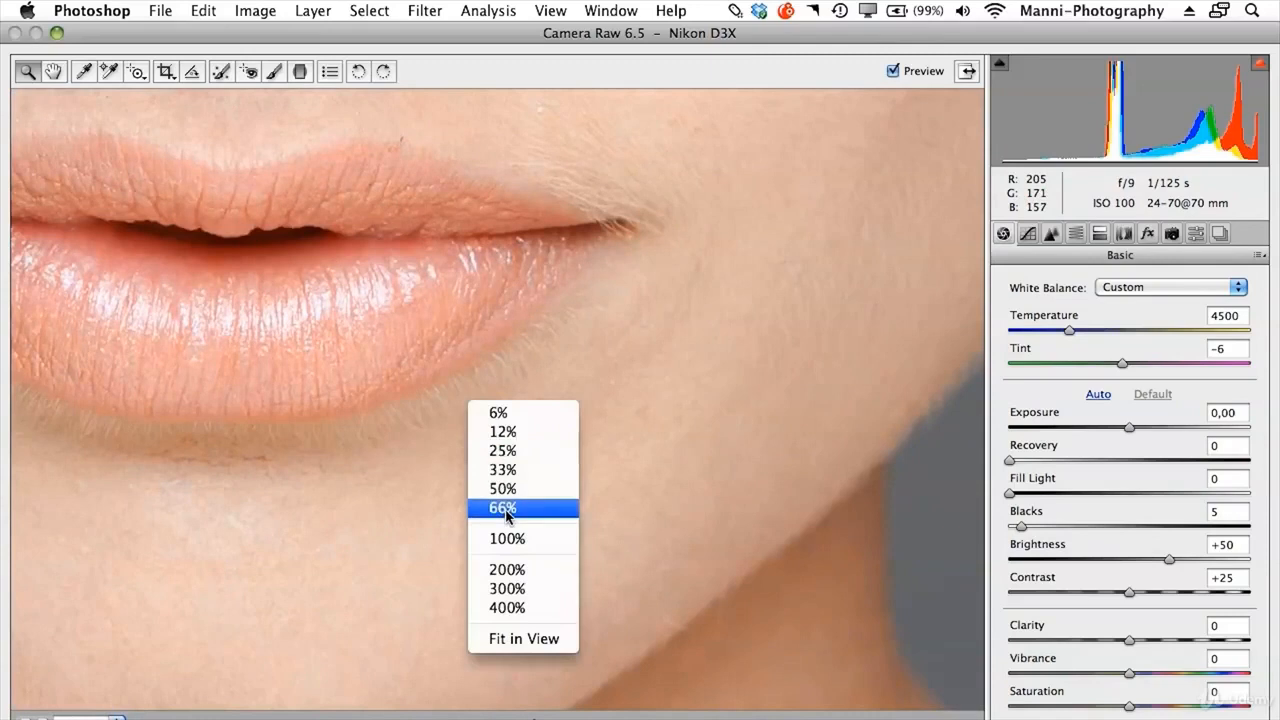
click(521, 640)
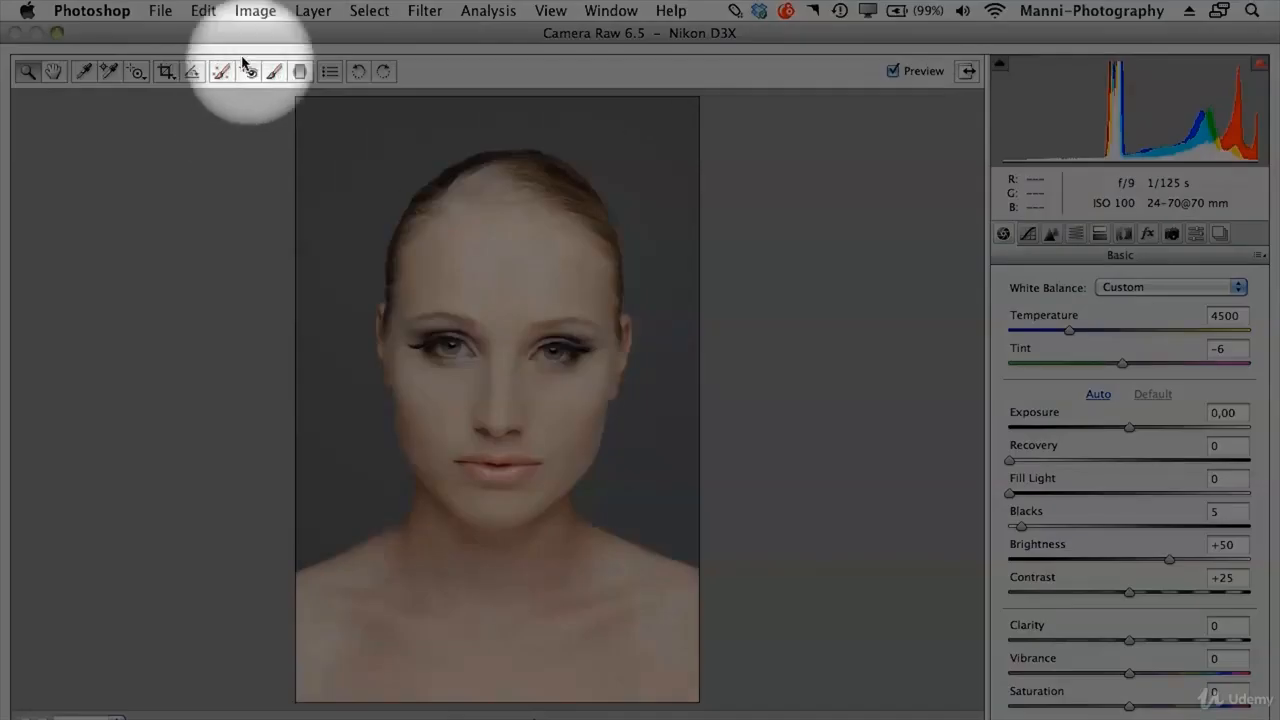
Try Red Eye Removal on one of the portrait's eyes with Pupil Size 50 and Darken 50.
click(249, 71)
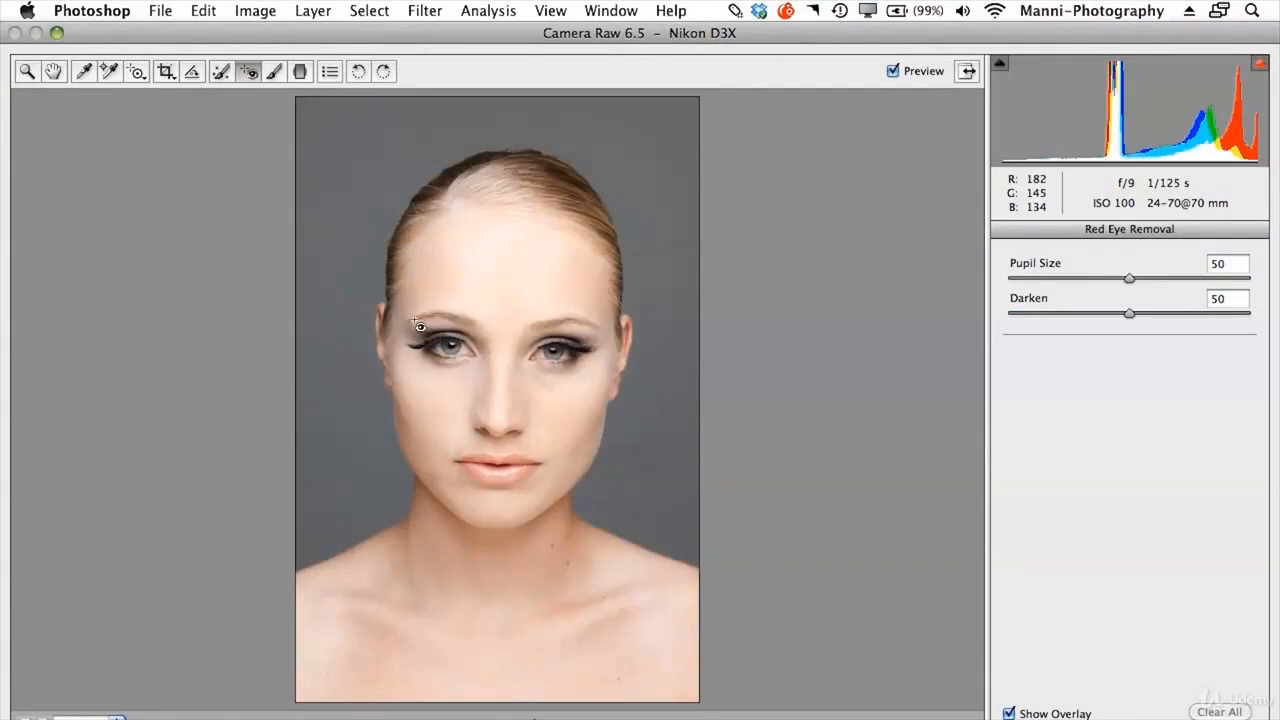
drag(414, 320, 490, 377)
click(479, 336)
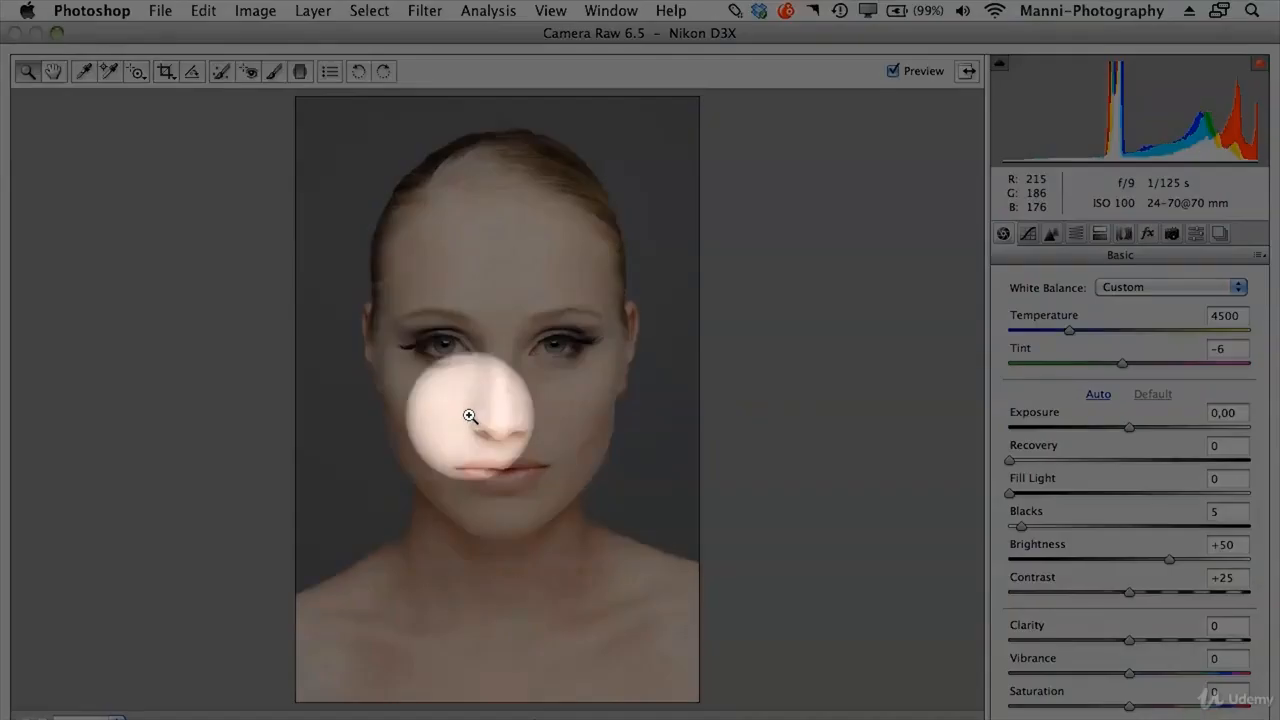
Configure the Adjustment Brush with size 8, feather 0 and flow 1, and paint a faint stroke on the forehead.
click(274, 73)
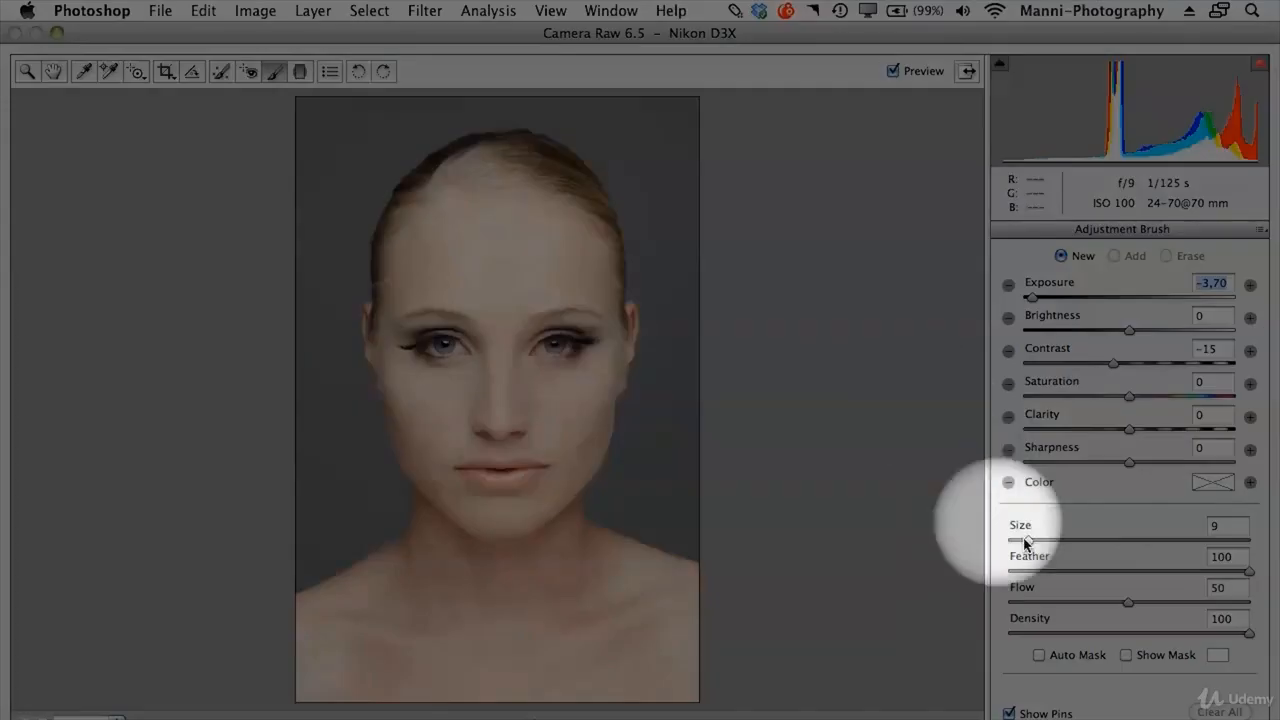
drag(1030, 540, 1046, 541)
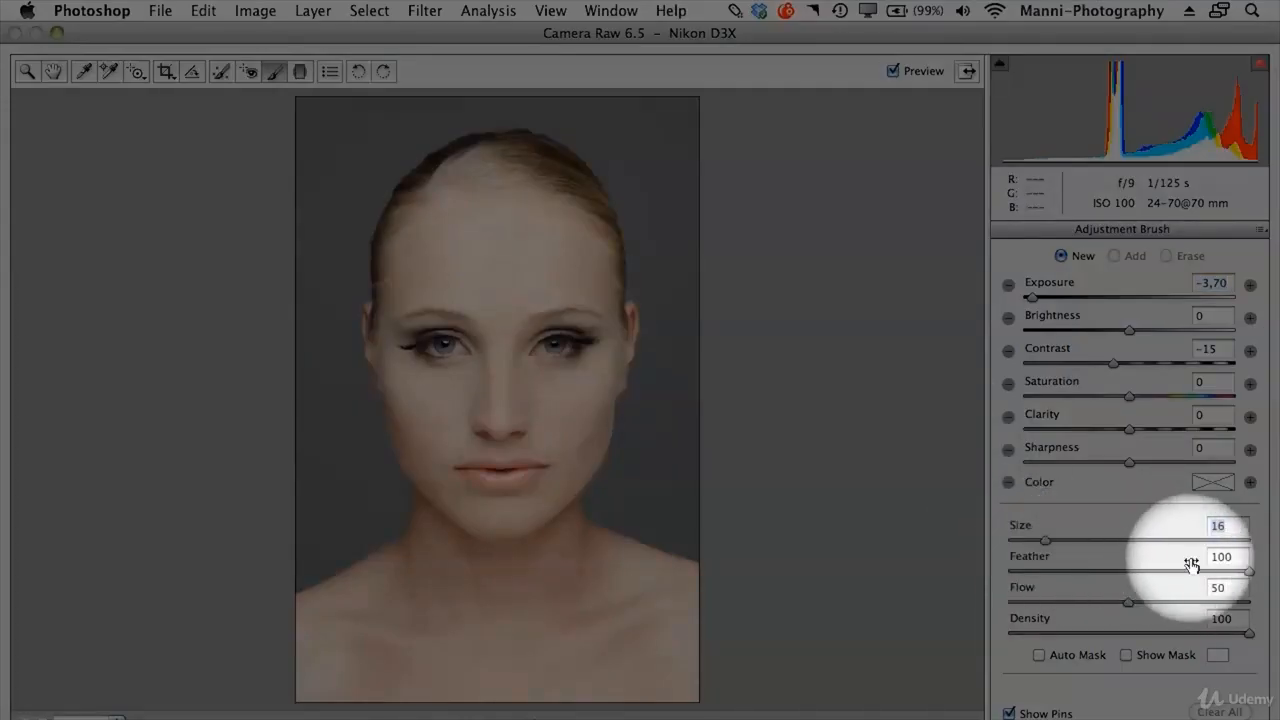
drag(1249, 572, 1174, 572)
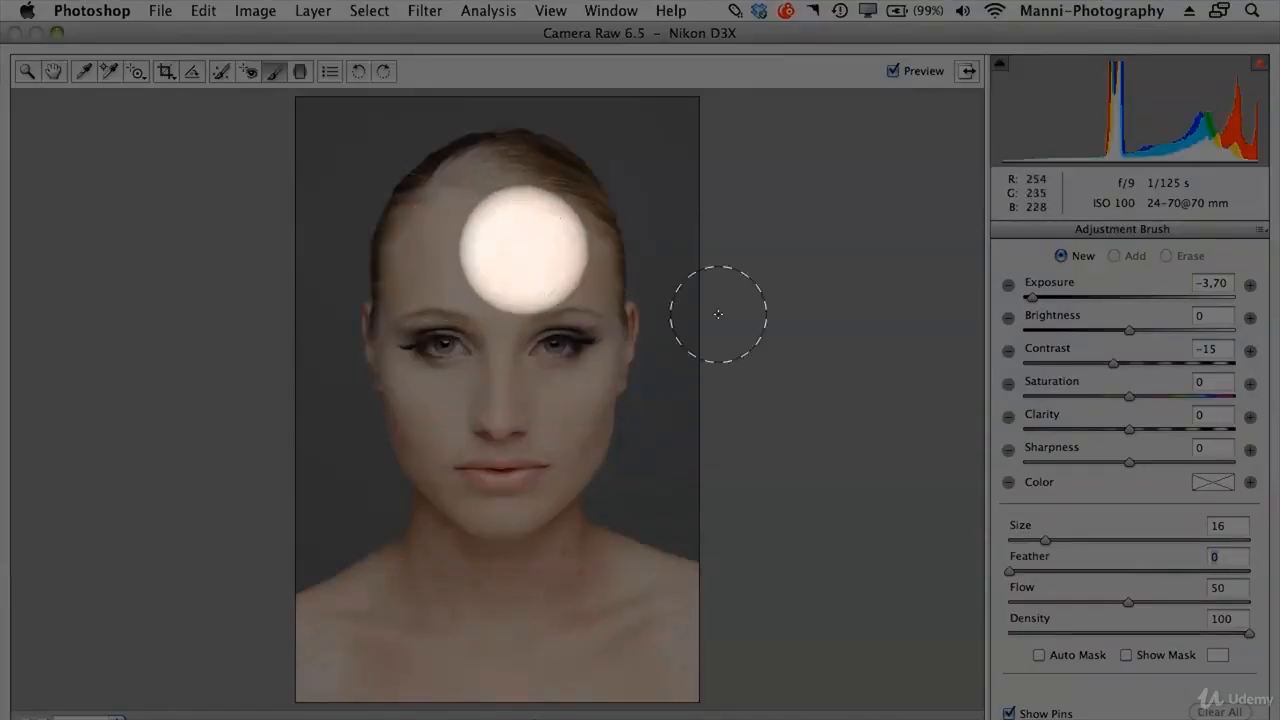
drag(1128, 603, 1009, 603)
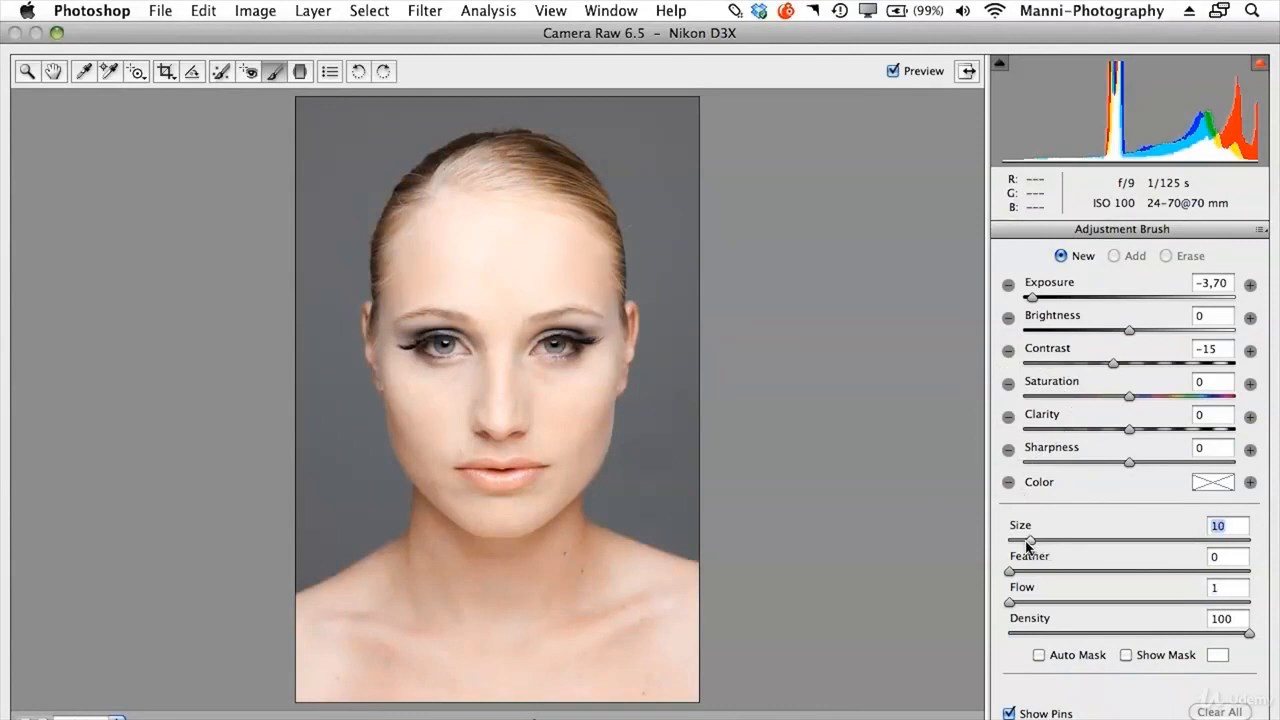
drag(442, 222, 421, 261)
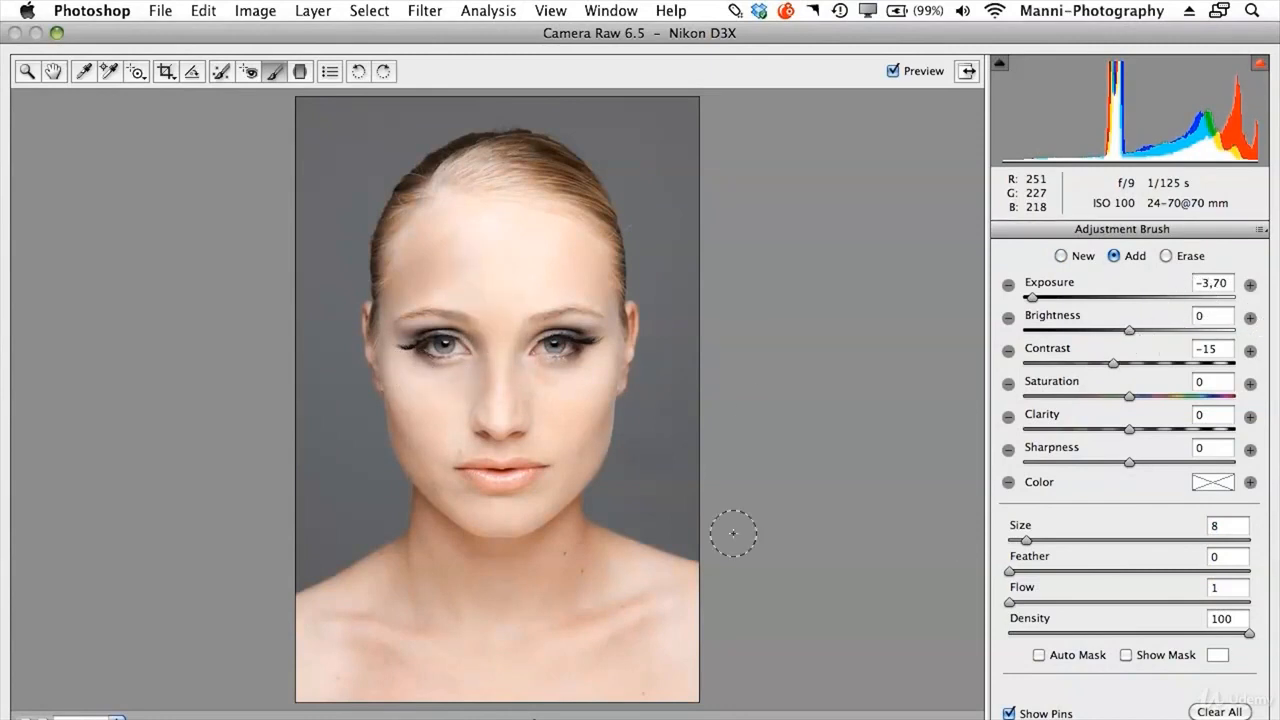
Brush over most of the face at flow 100, and set the adjustment's Exposure to -2,40 and Contrast to -34.
drag(1012, 603, 1022, 603)
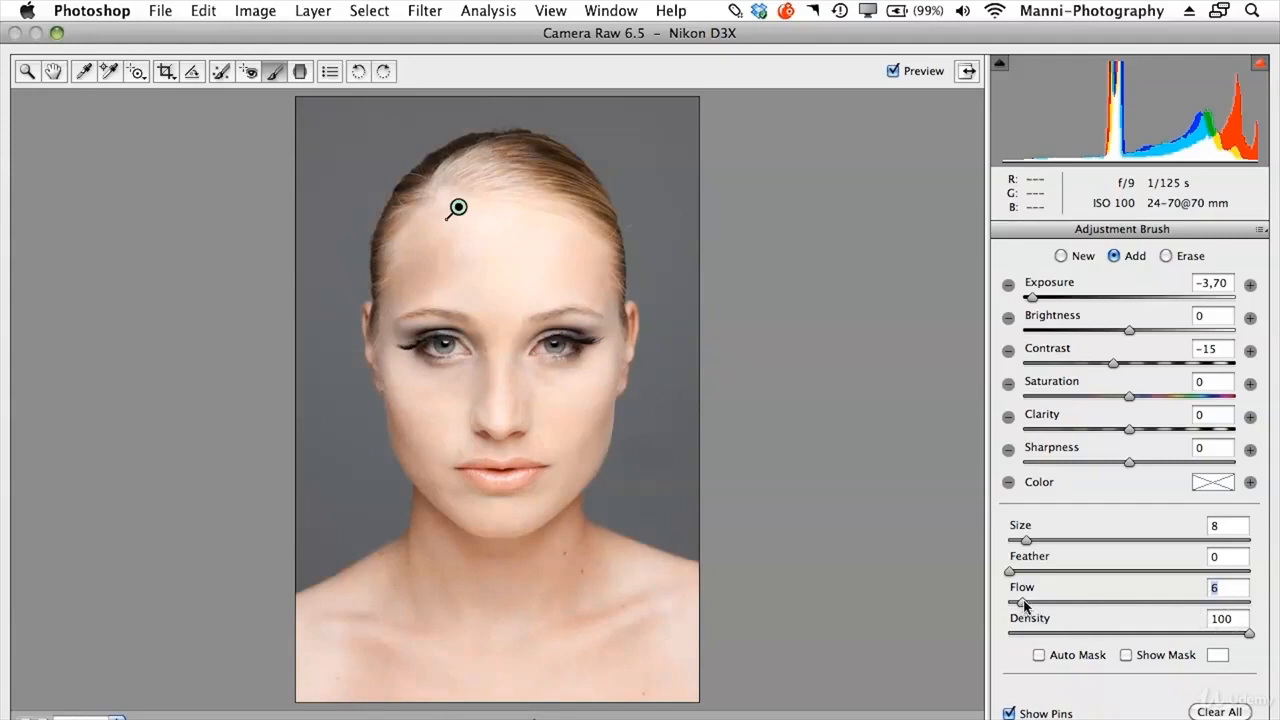
mouse_move(460, 218)
mouse_down()
mouse_move(423, 283)
mouse_move(481, 291)
mouse_move(501, 325)
mouse_move(495, 353)
mouse_move(457, 373)
mouse_move(397, 370)
mouse_move(437, 489)
mouse_up()
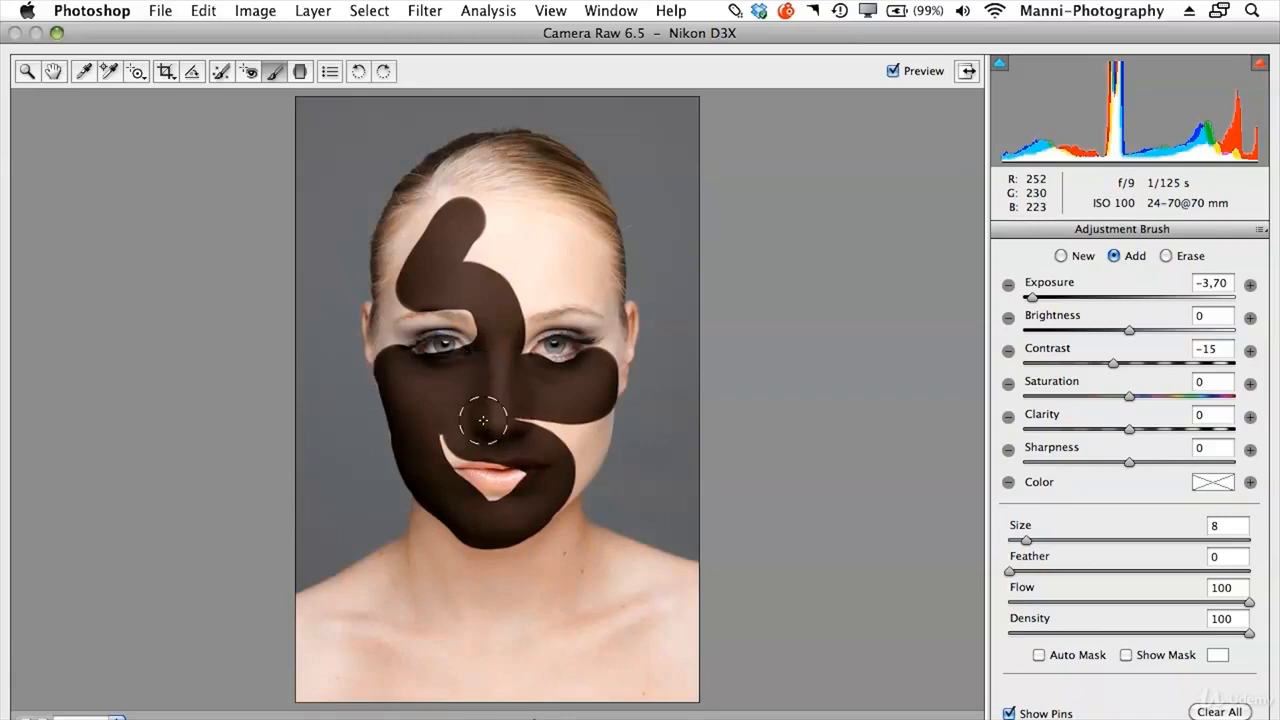
click(445, 450)
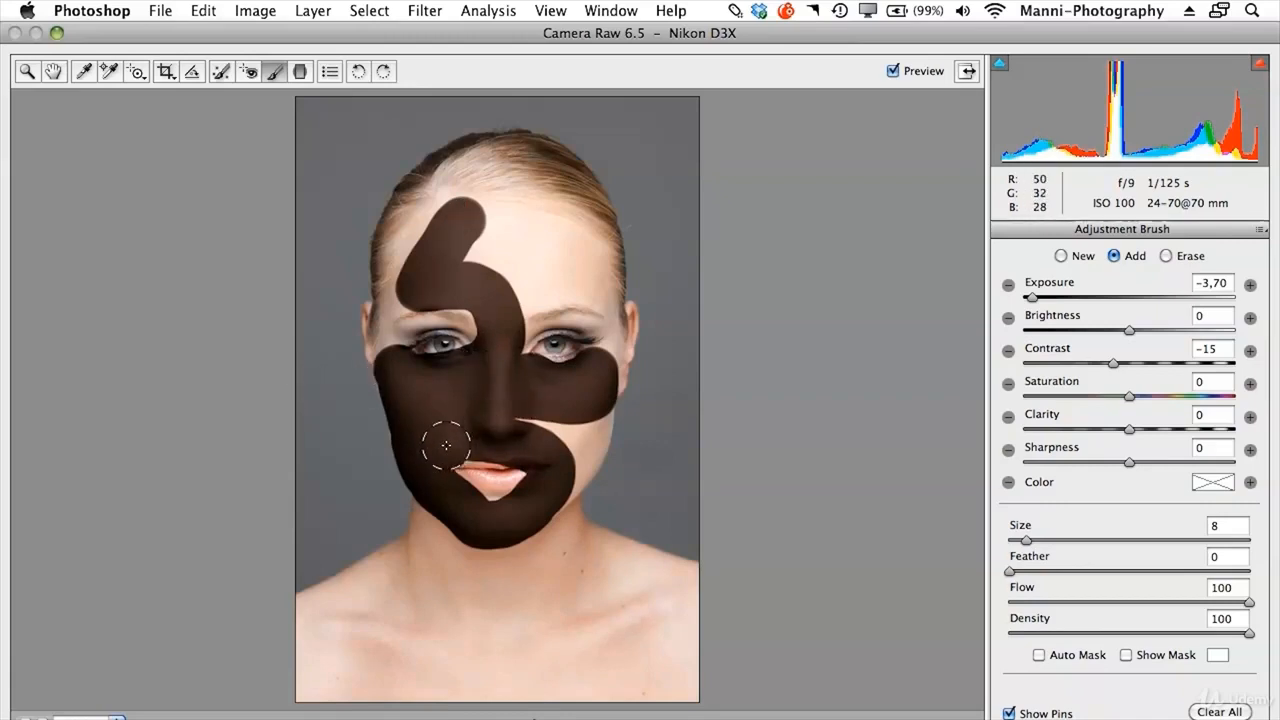
mouse_move(530, 425)
mouse_down()
mouse_move(589, 428)
mouse_move(579, 465)
mouse_move(534, 511)
mouse_up()
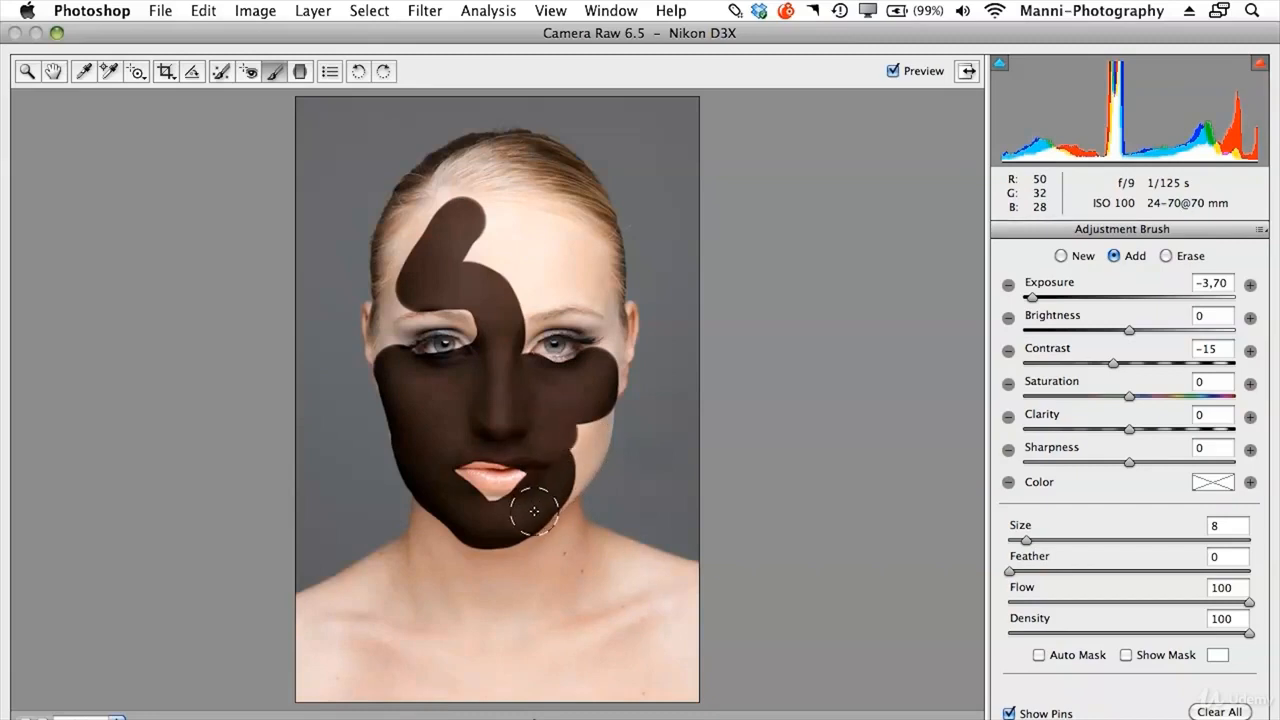
drag(585, 445, 588, 472)
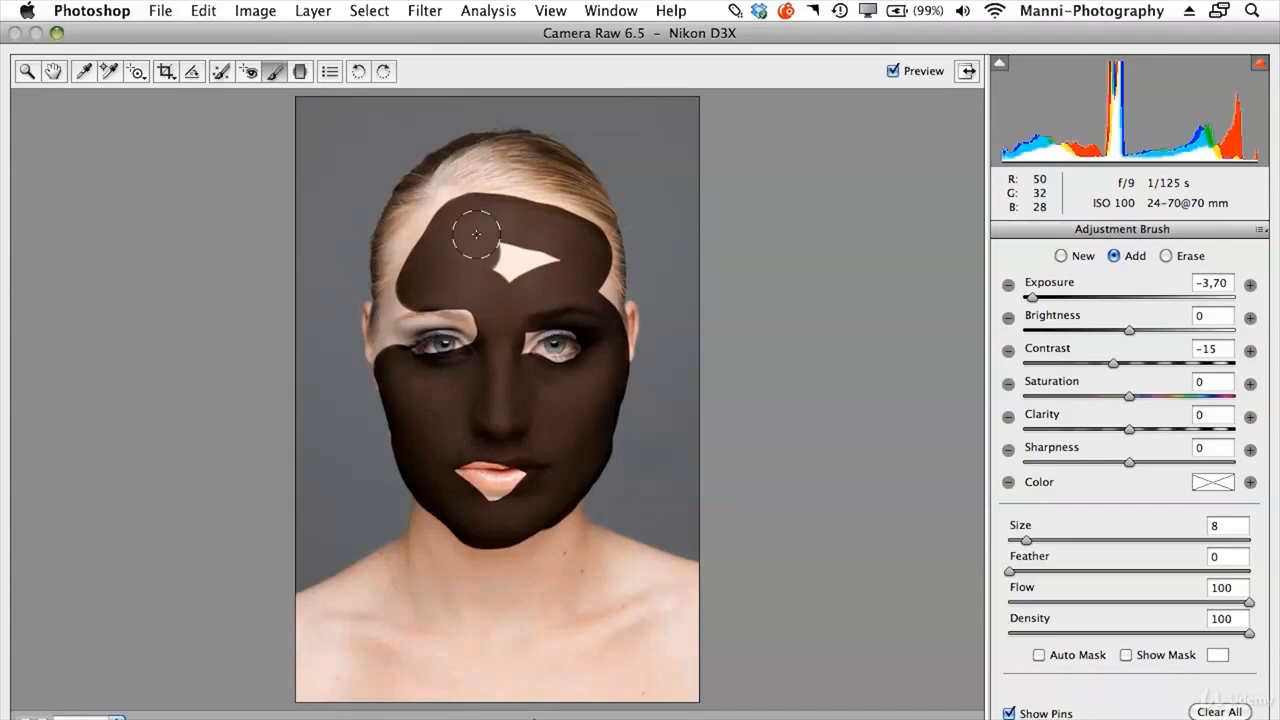
mouse_move(553, 252)
mouse_down()
mouse_move(471, 229)
mouse_move(625, 252)
mouse_up()
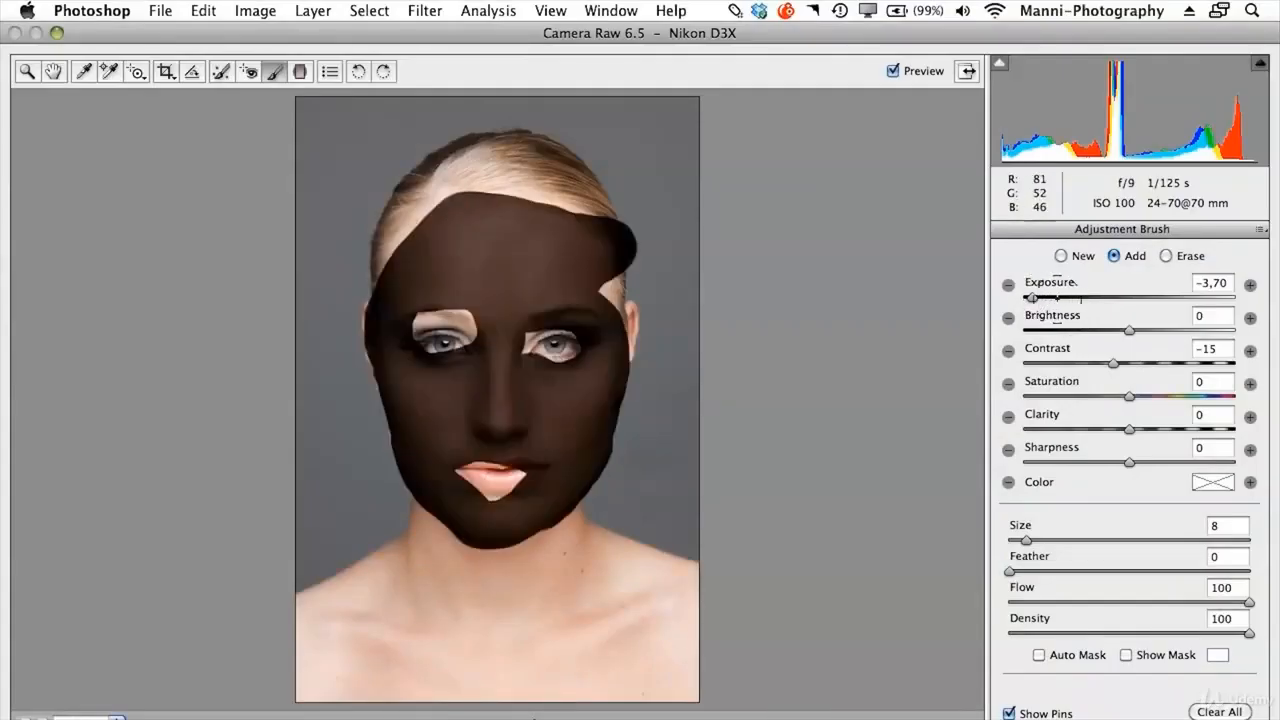
click(1050, 297)
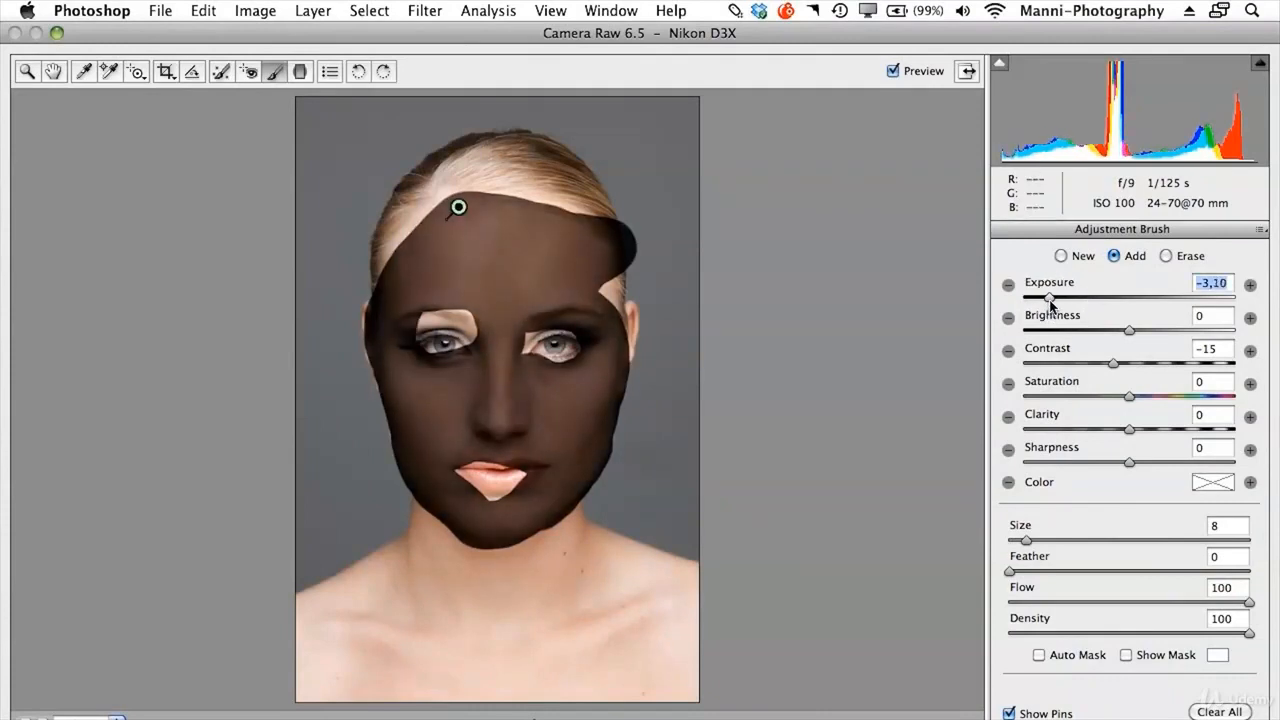
drag(1055, 305, 1063, 307)
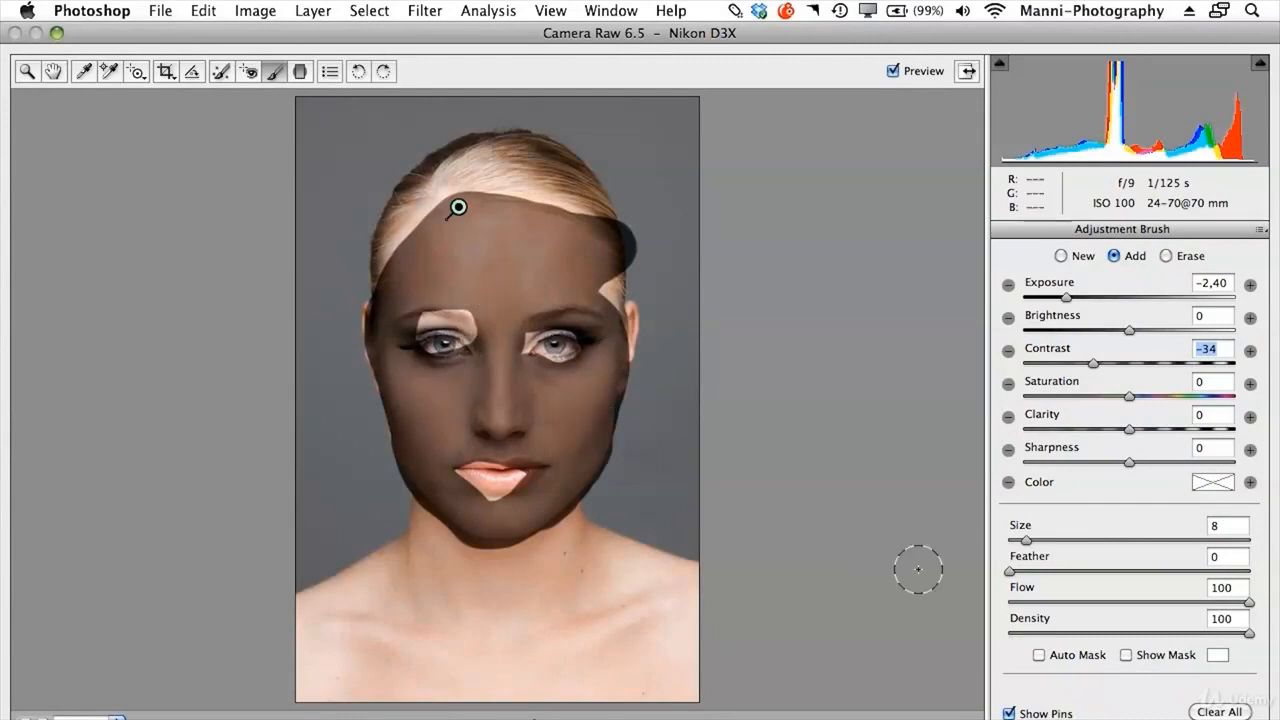
Clear all Adjustment Brush strokes from the face and activate the Graduated Filter.
click(1217, 711)
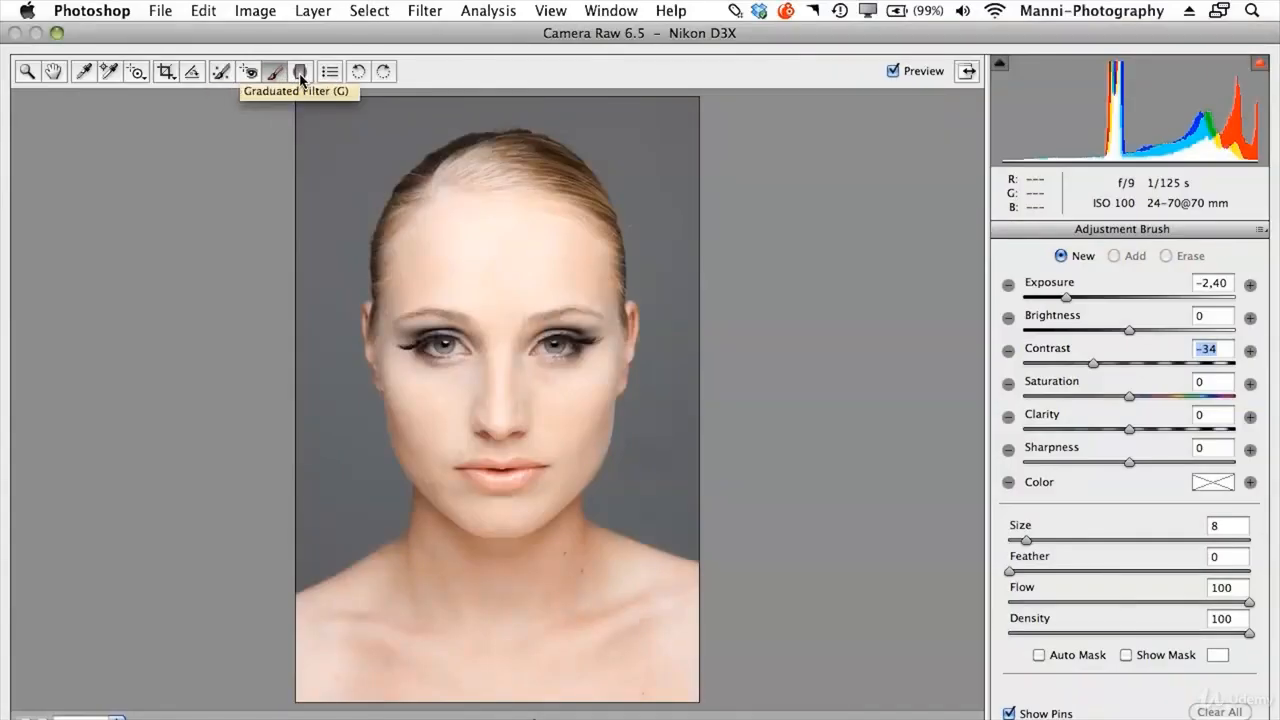
click(300, 72)
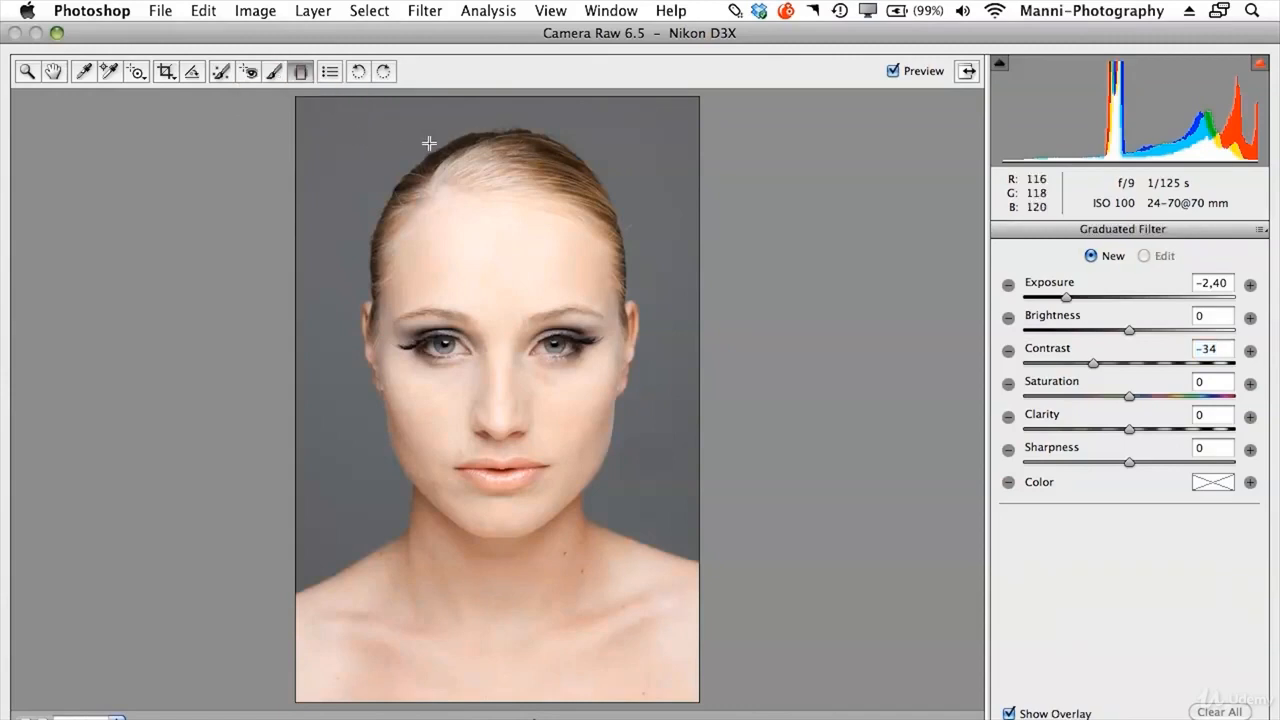
Try a diagonal graduated filter from above the hairline to the shoulder with Exposure -2,40 and Contrast -34, and clear it.
drag(423, 116, 601, 597)
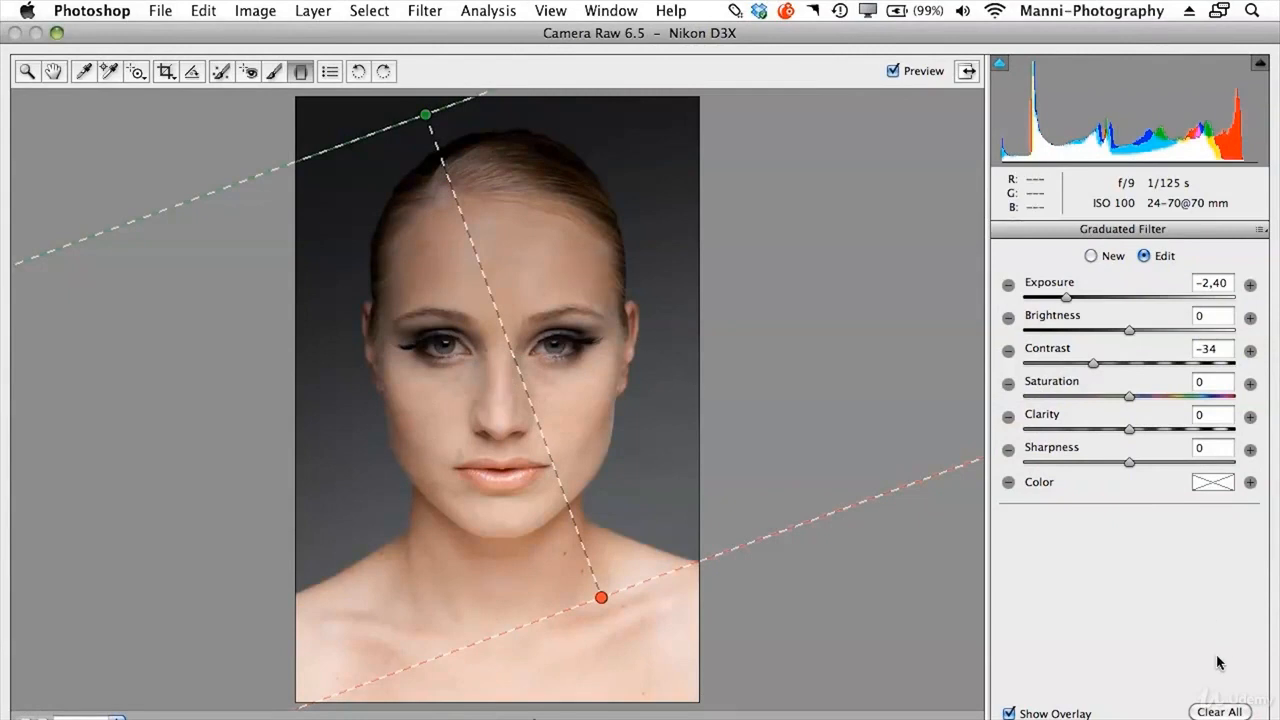
click(1220, 712)
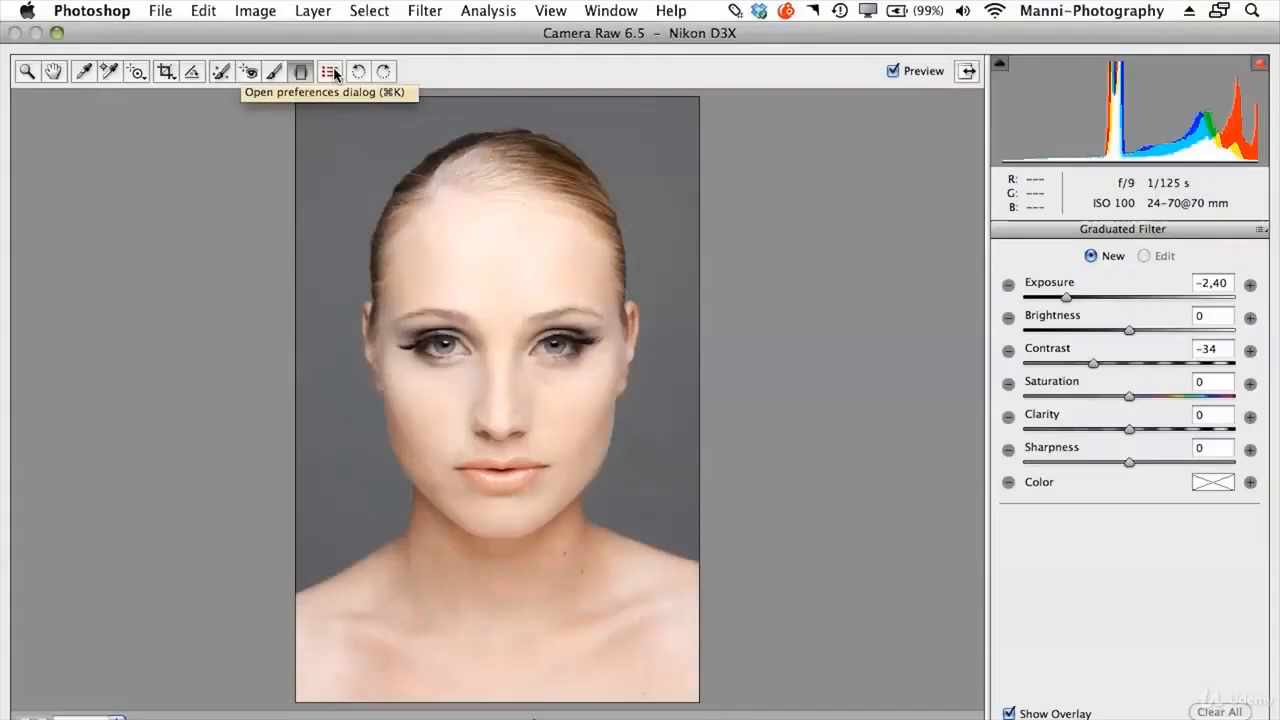
Review the Camera Raw preferences, including the sharpening choices, keep sharpening applied to All images, and accept the dialog.
click(300, 71)
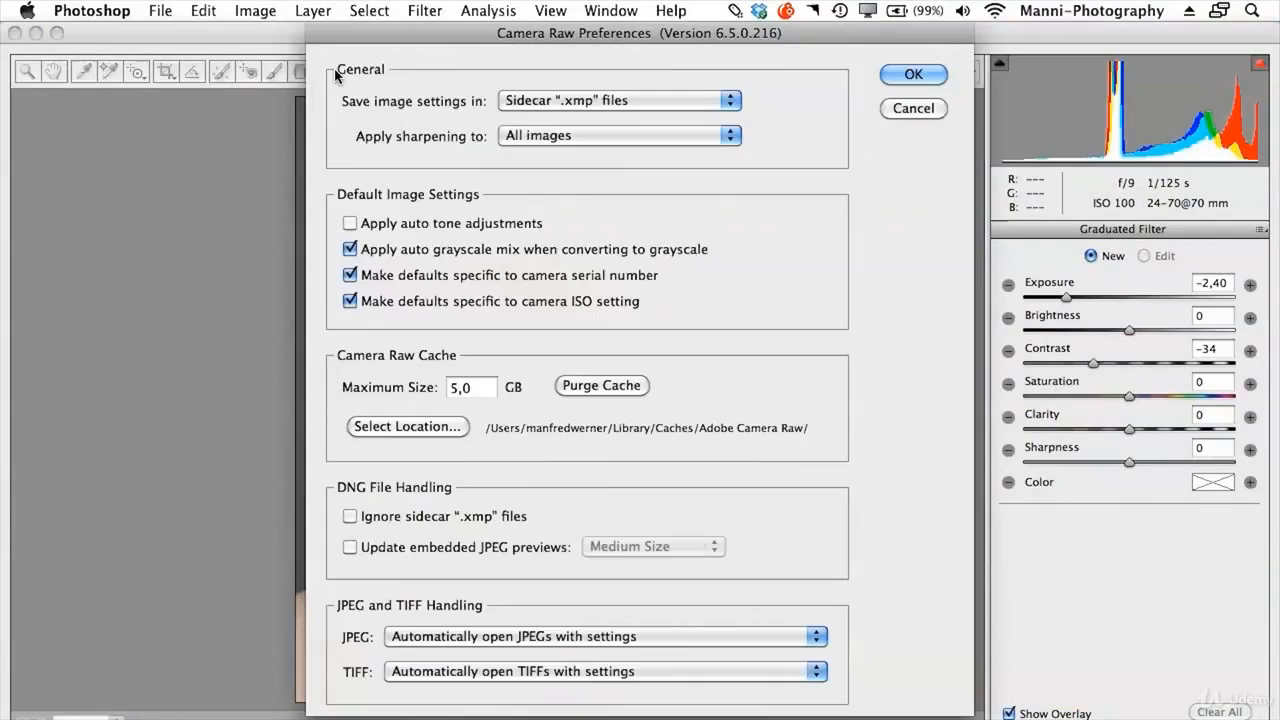
mouse_move(340, 45)
mouse_down()
mouse_move(405, 43)
mouse_move(356, 41)
mouse_up()
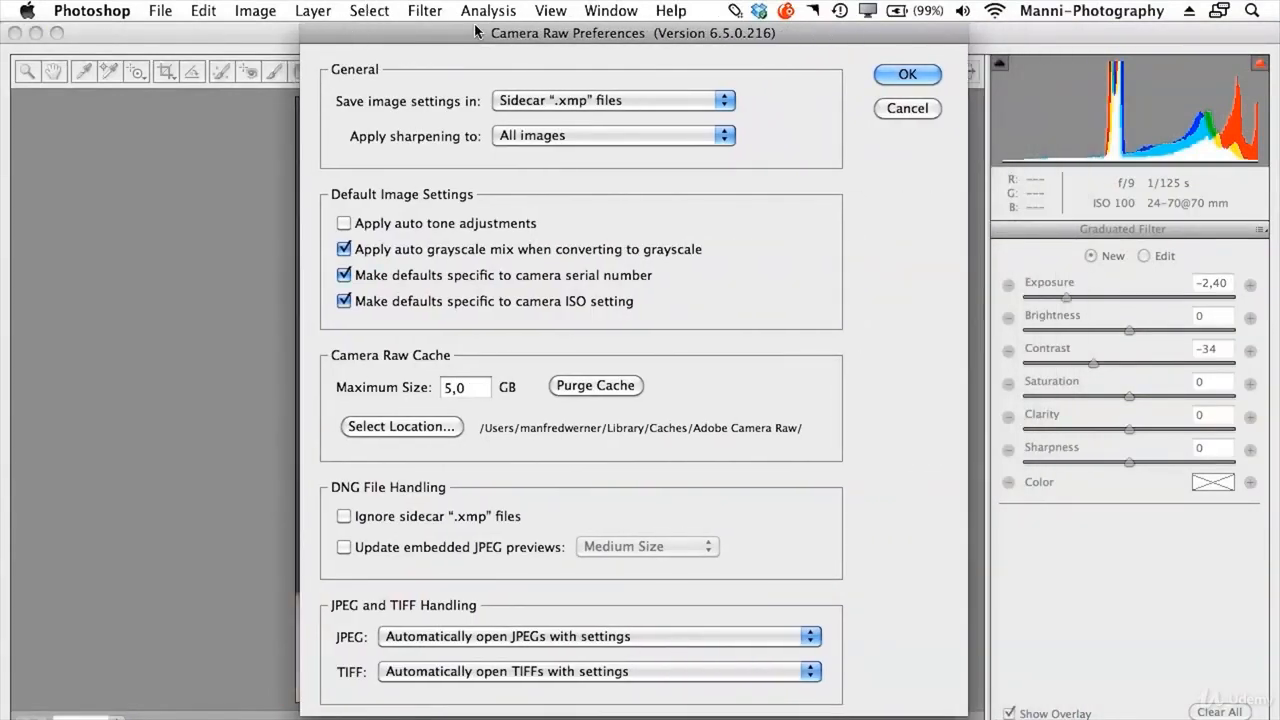
drag(477, 31, 433, 30)
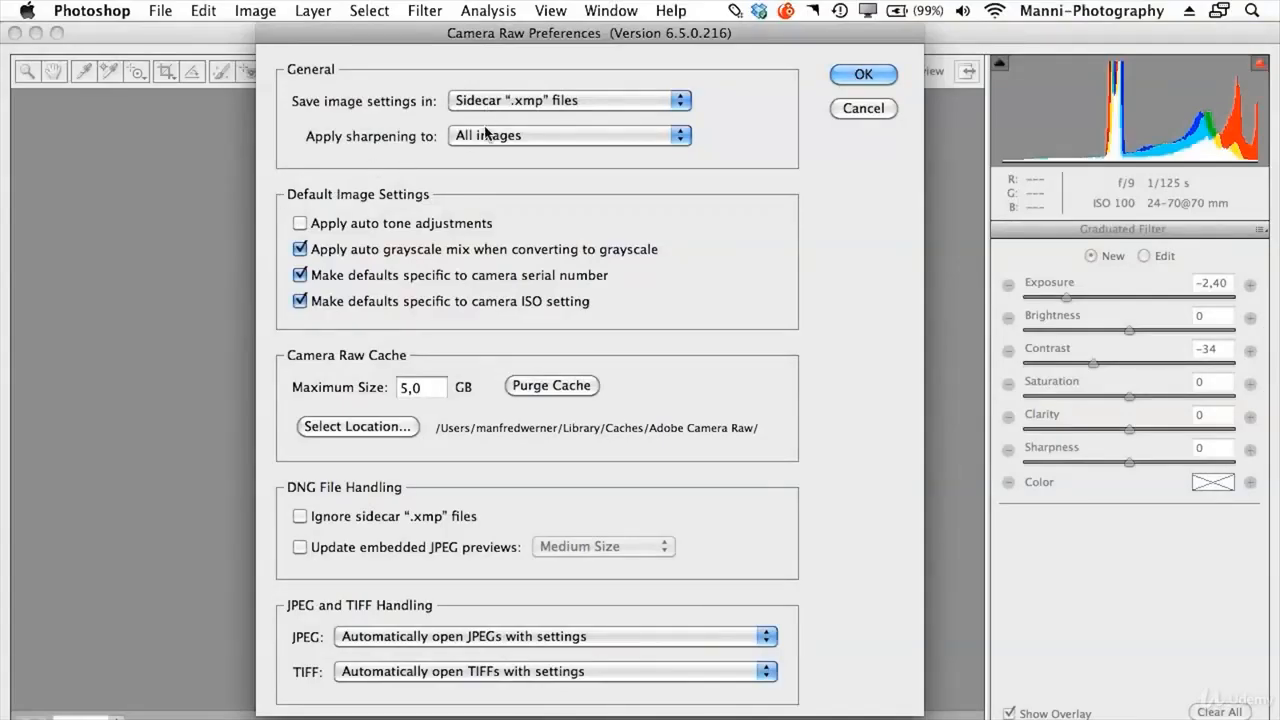
click(487, 135)
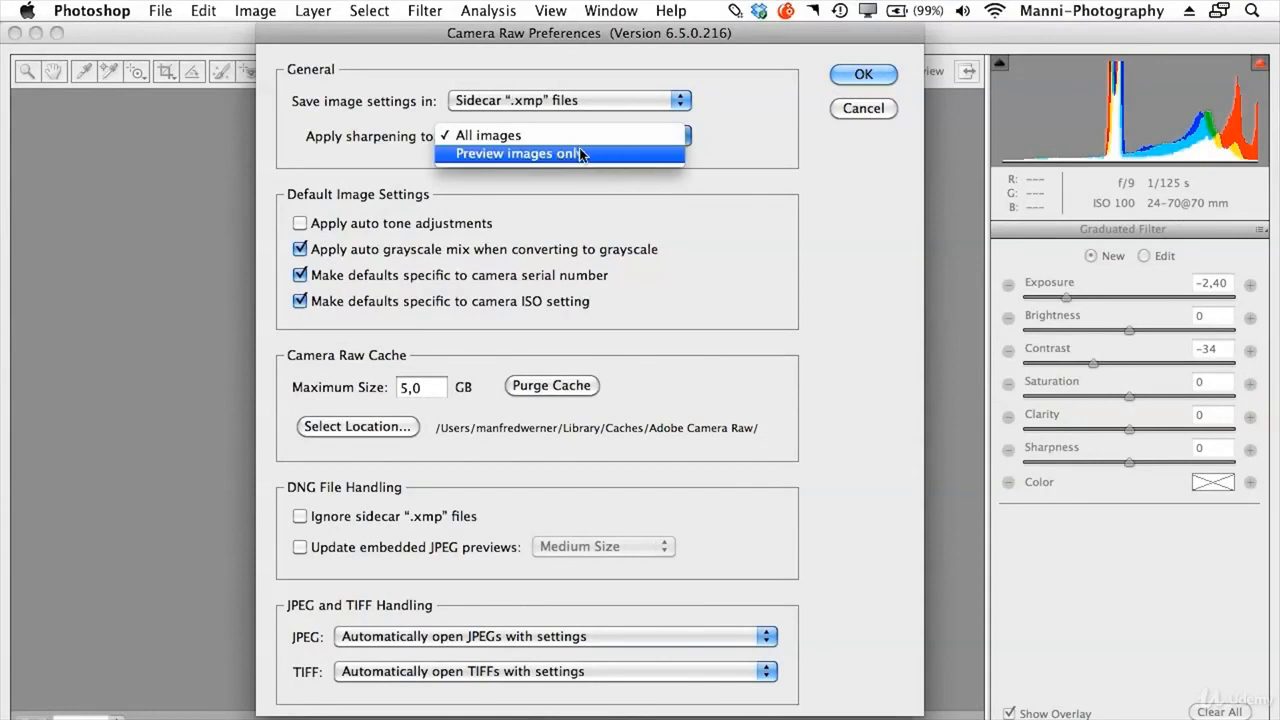
click(505, 136)
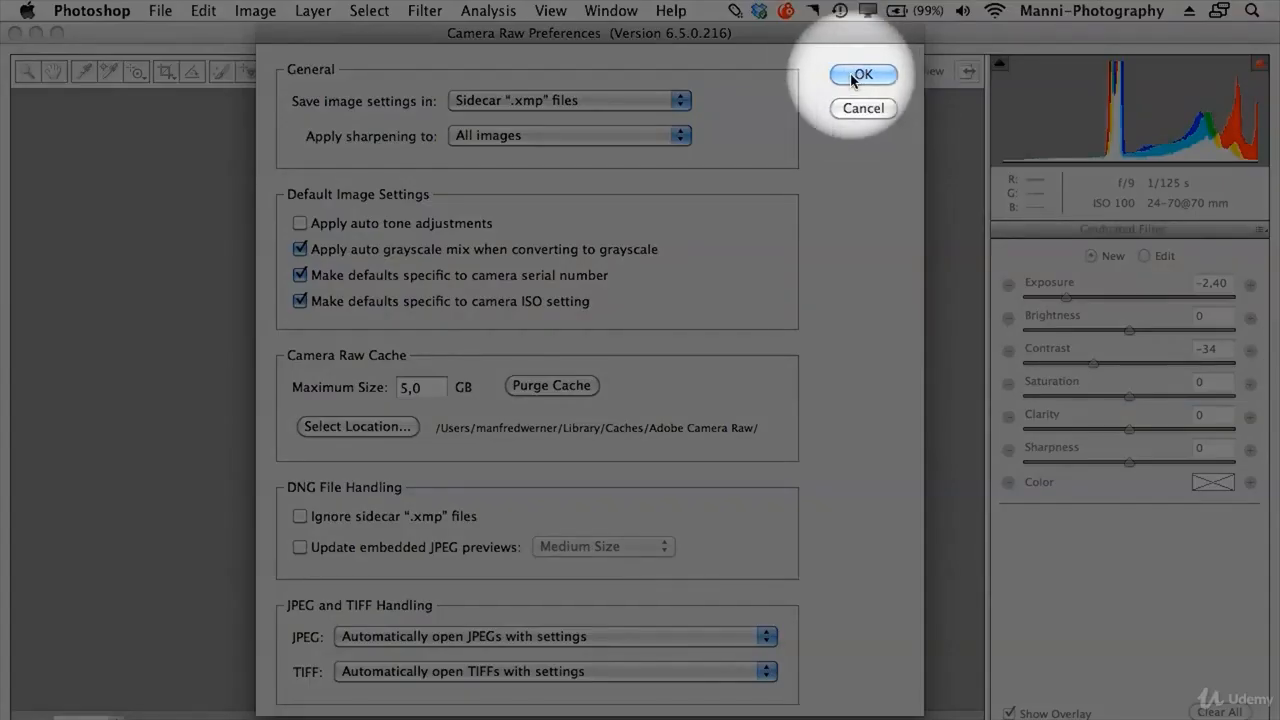
click(858, 74)
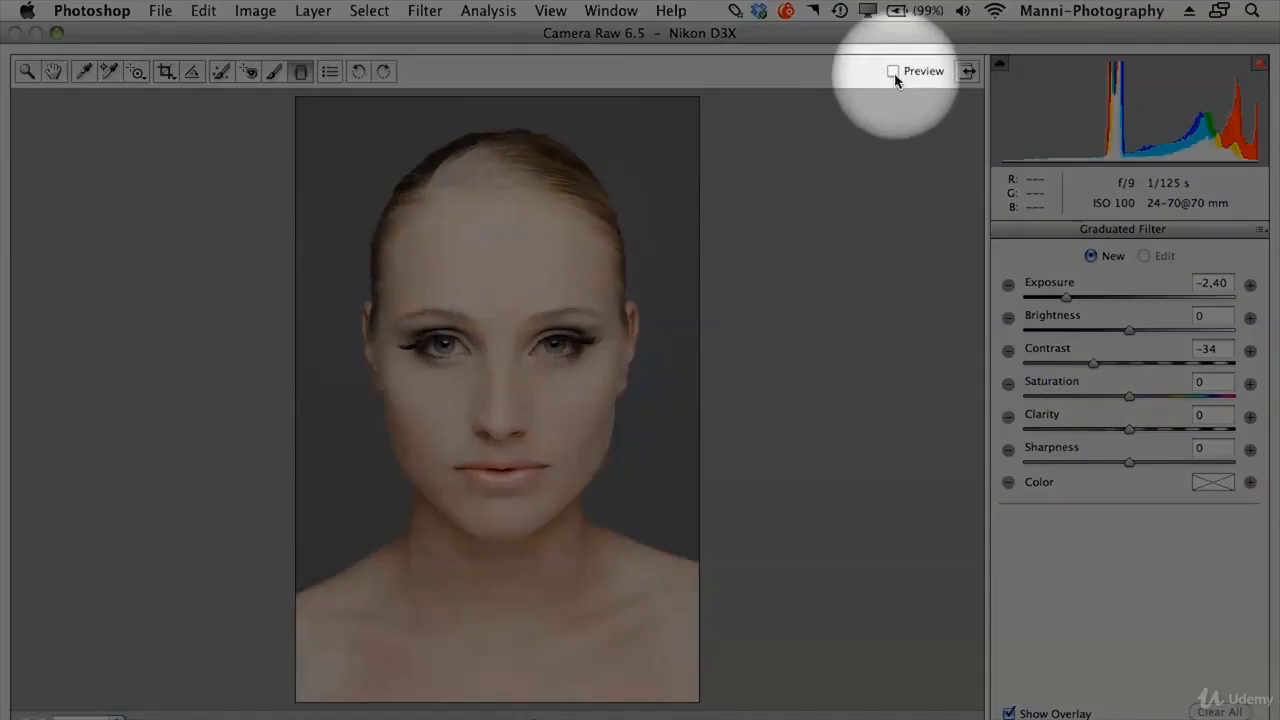
Turn the image preview back on and switch from the Graduated Filter to the Zoom tool to return to the Basic adjustments.
click(893, 72)
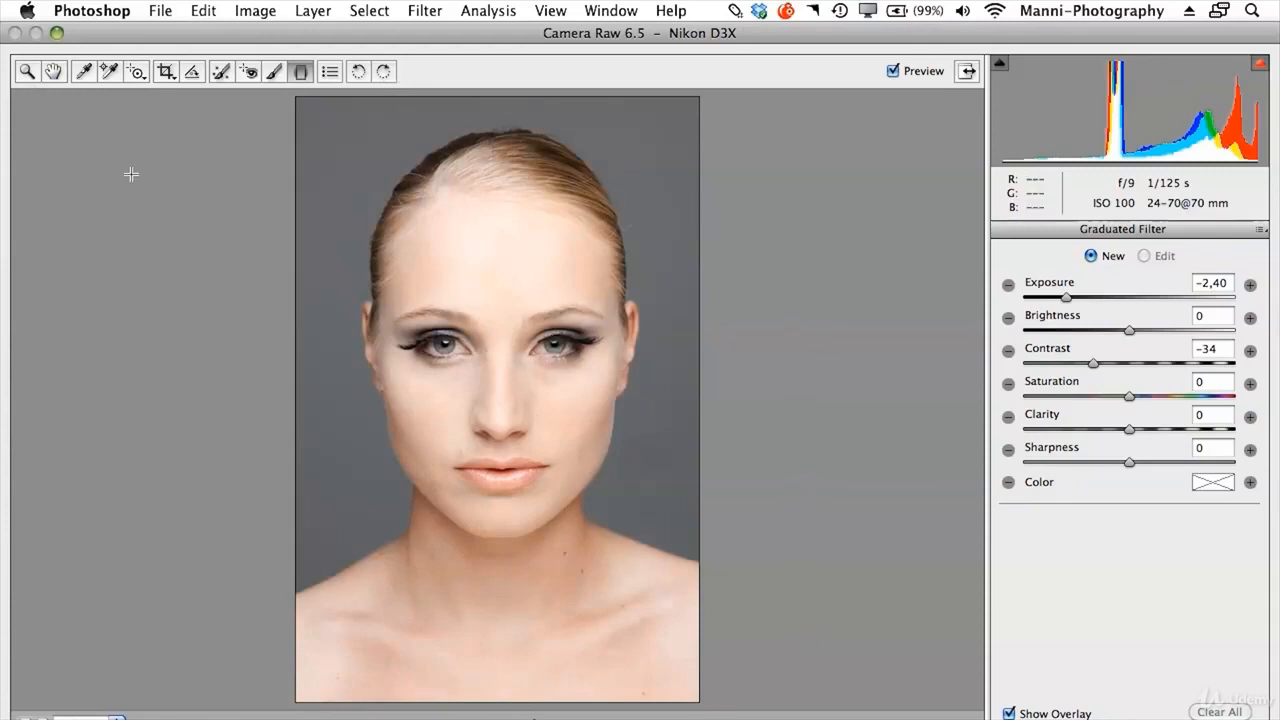
click(27, 73)
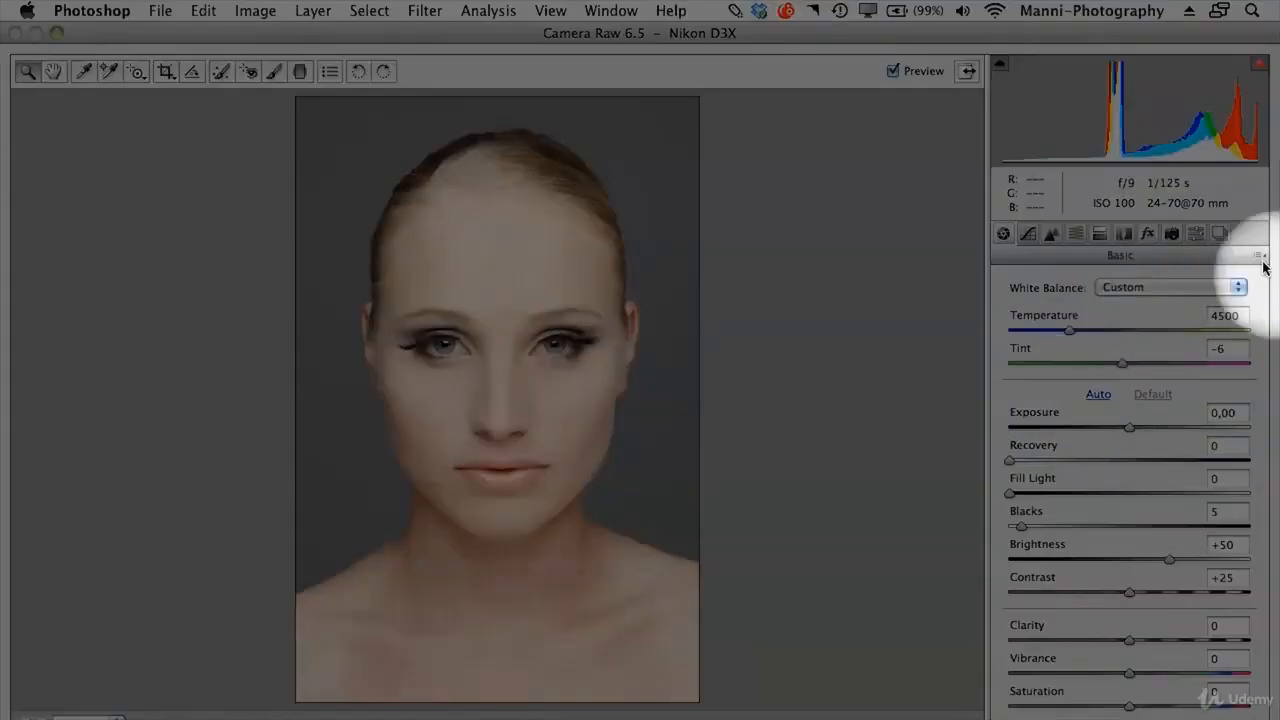